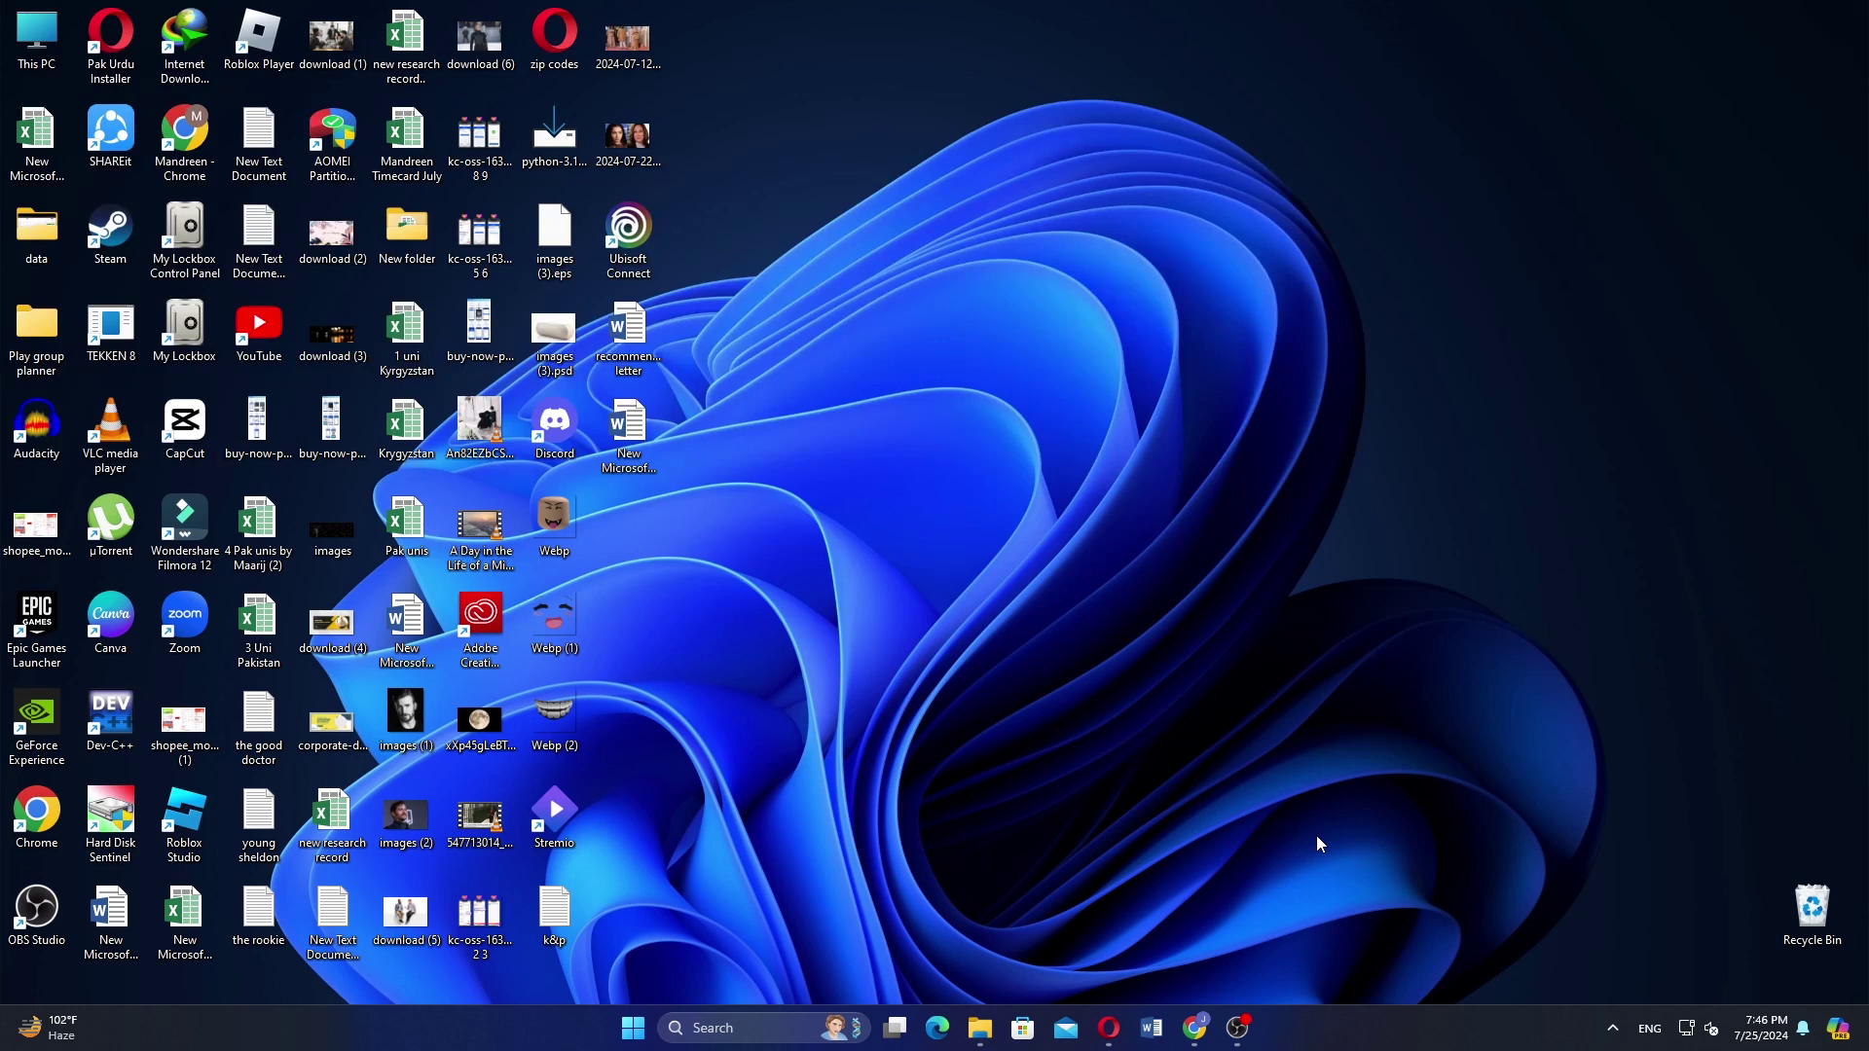
type("naukri.com")
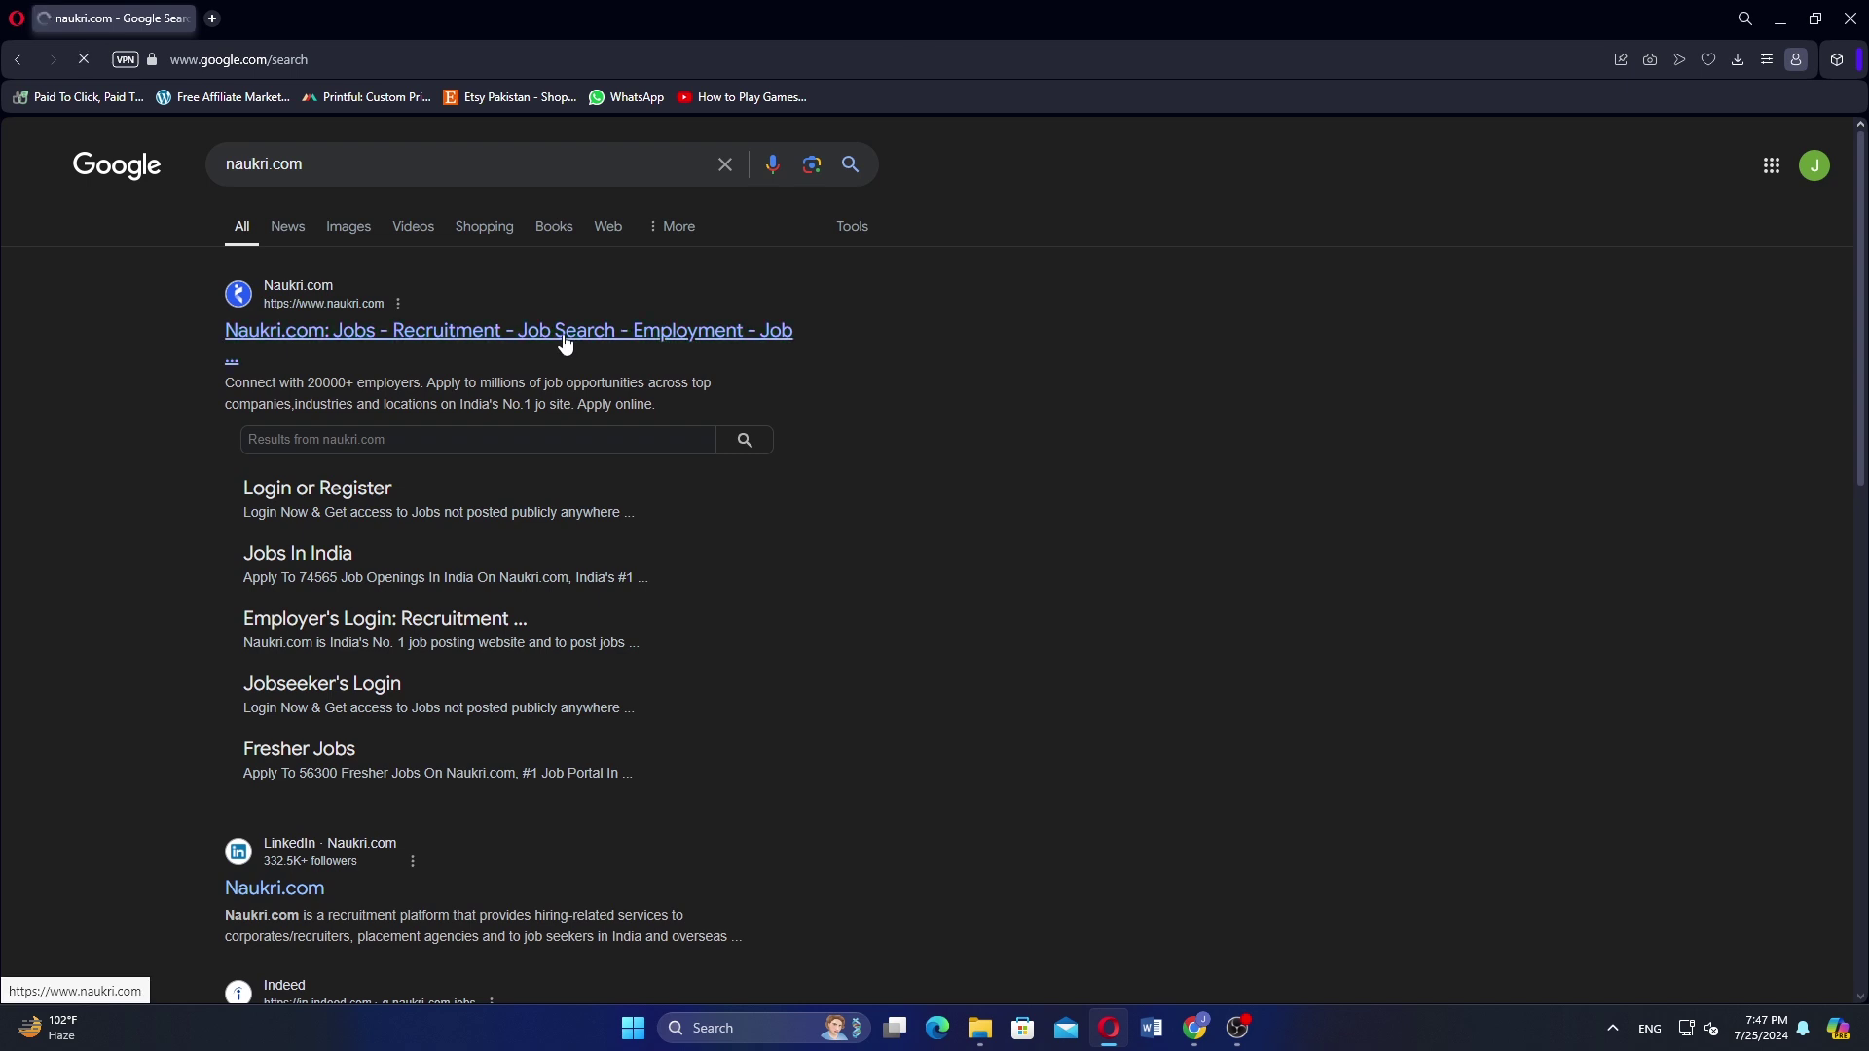
Open the 'Naukri.com: Jobs - Recruitment' search result to reach the signed-in homepage
left_click(565, 341)
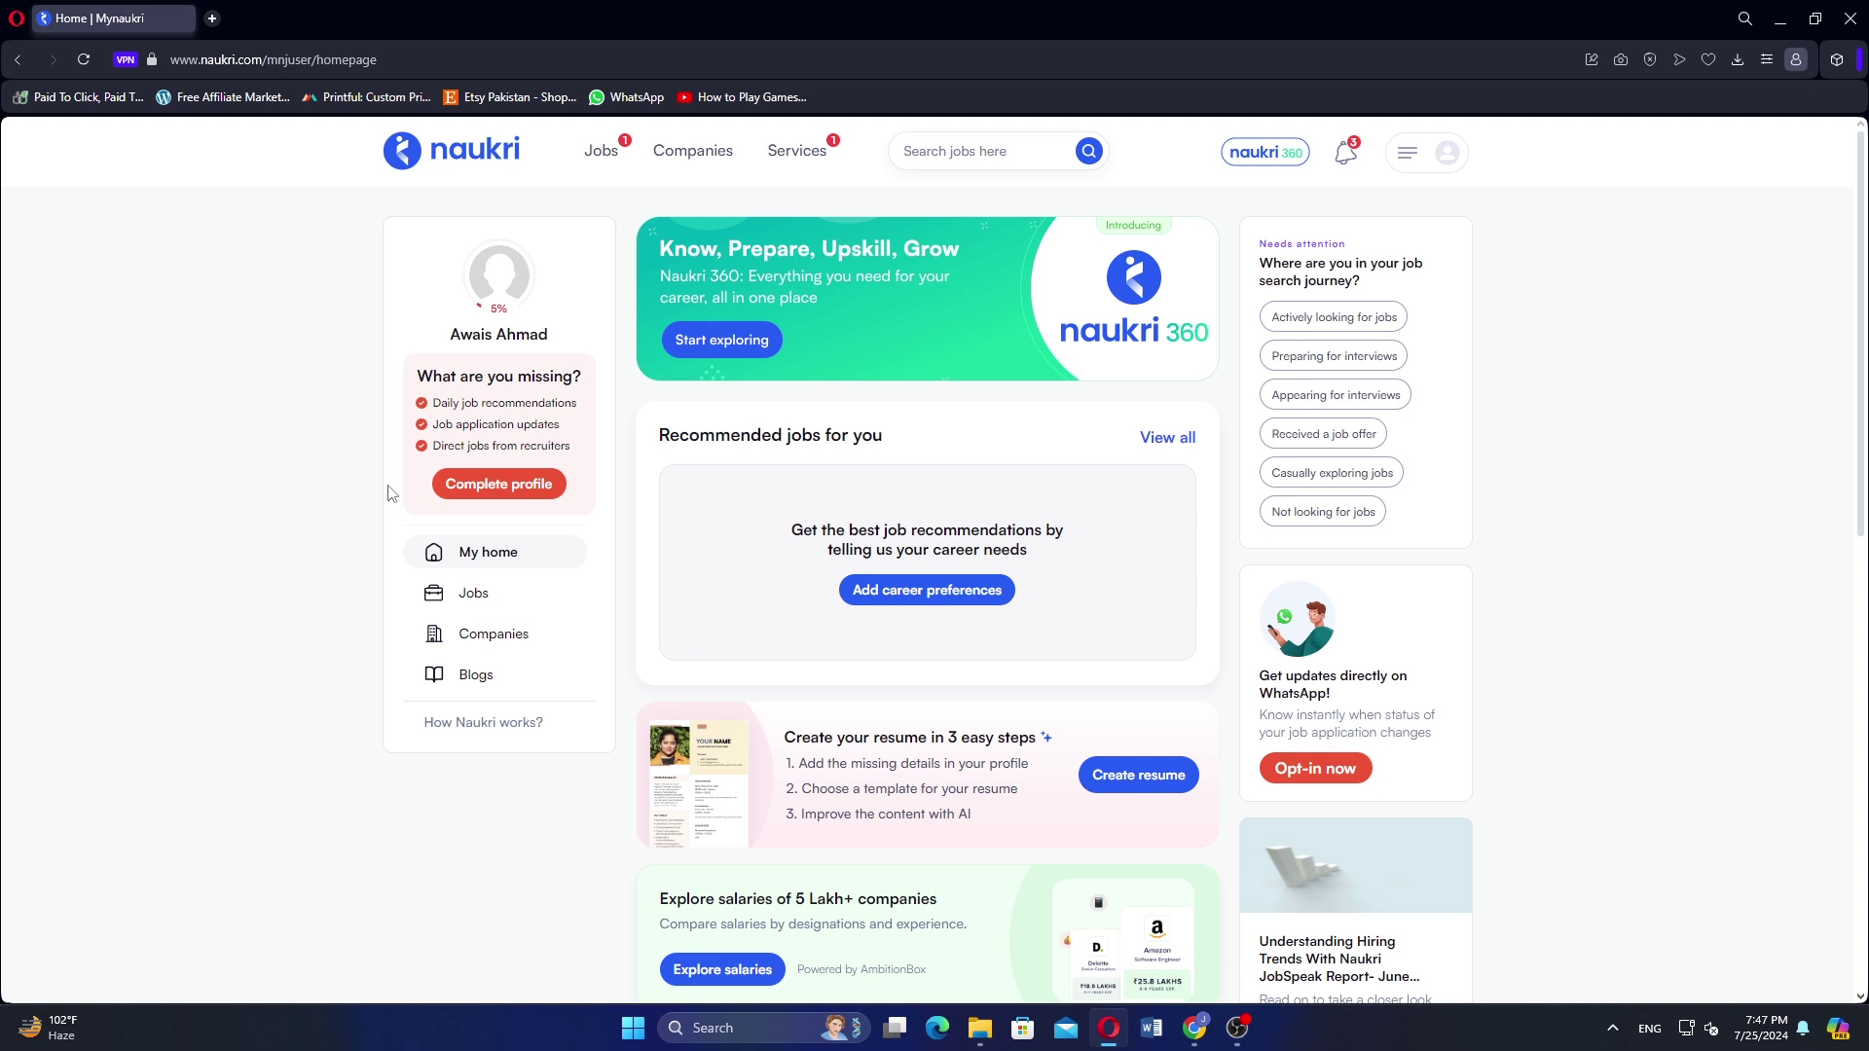
Go to the profile via Complete profile and start a resume upload, browsing all files
left_click(511, 487)
left_click(1152, 814)
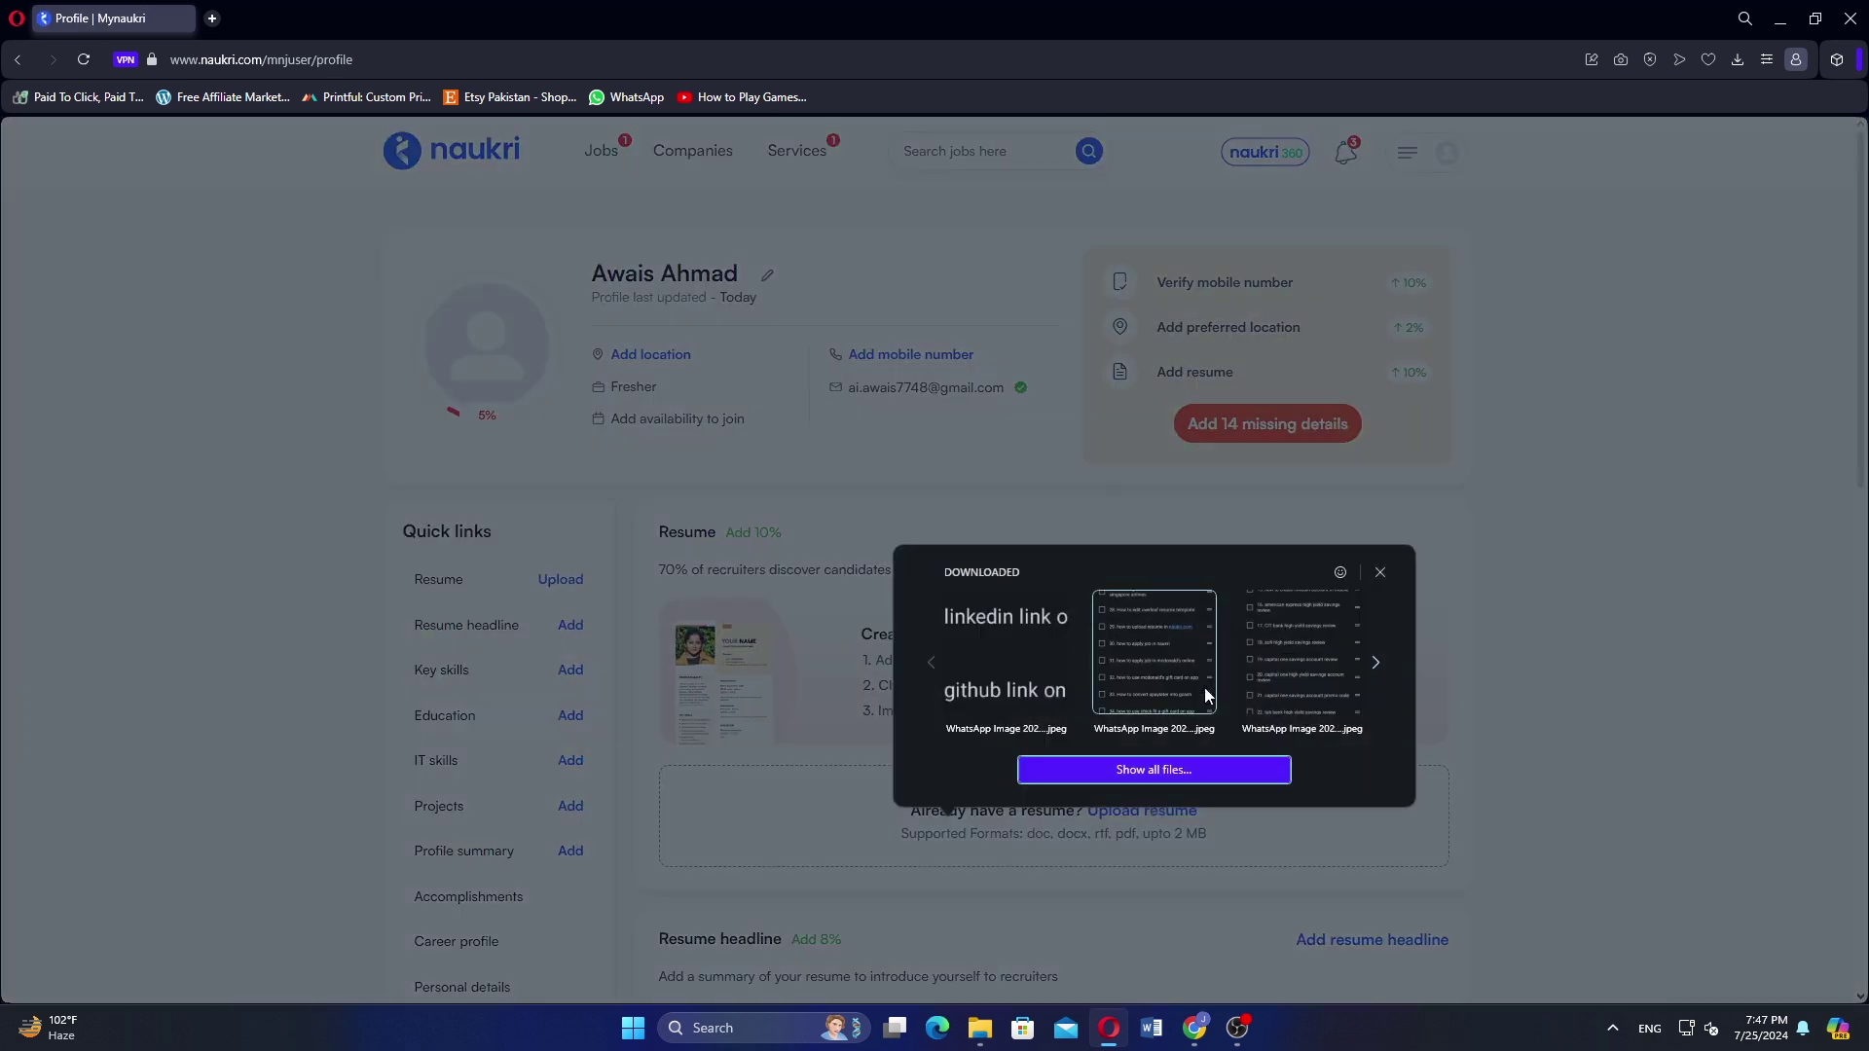
left_click(1138, 771)
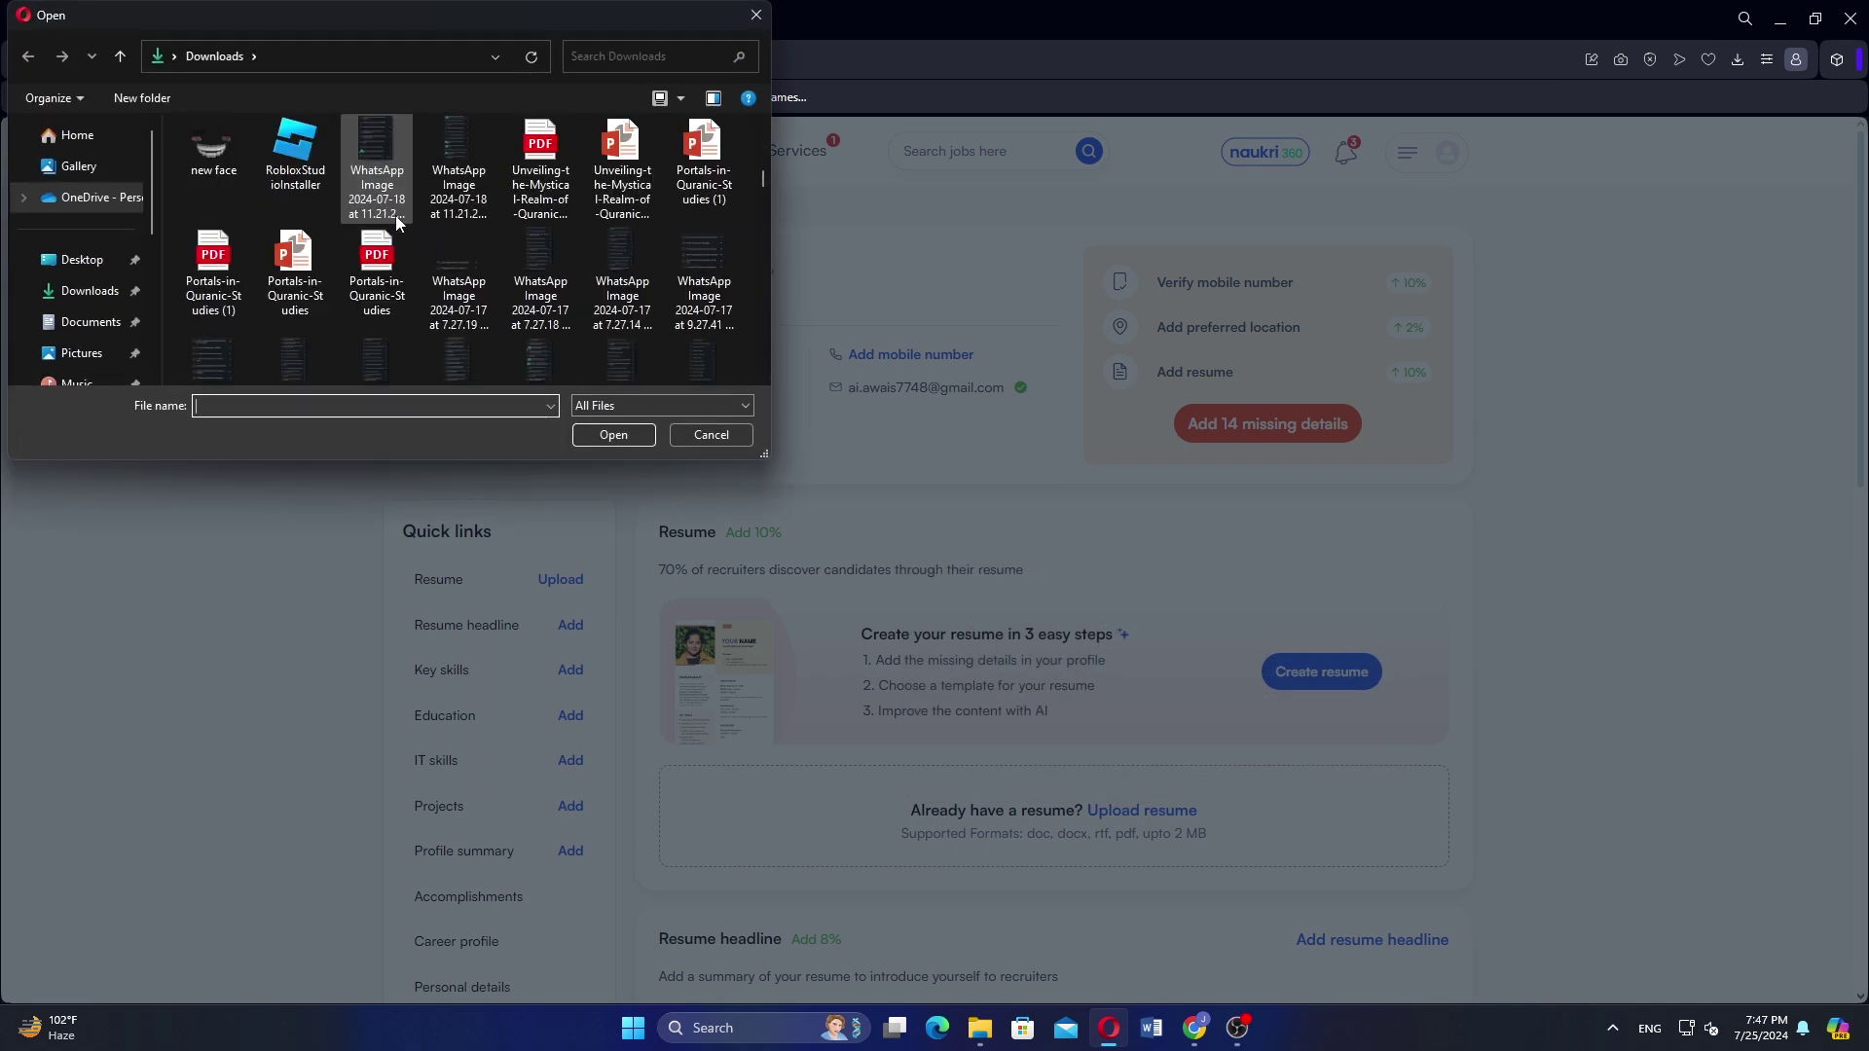
scroll(395, 219, "down", 2)
scroll(396, 220, "down", 3)
scroll(396, 219, "down", 3)
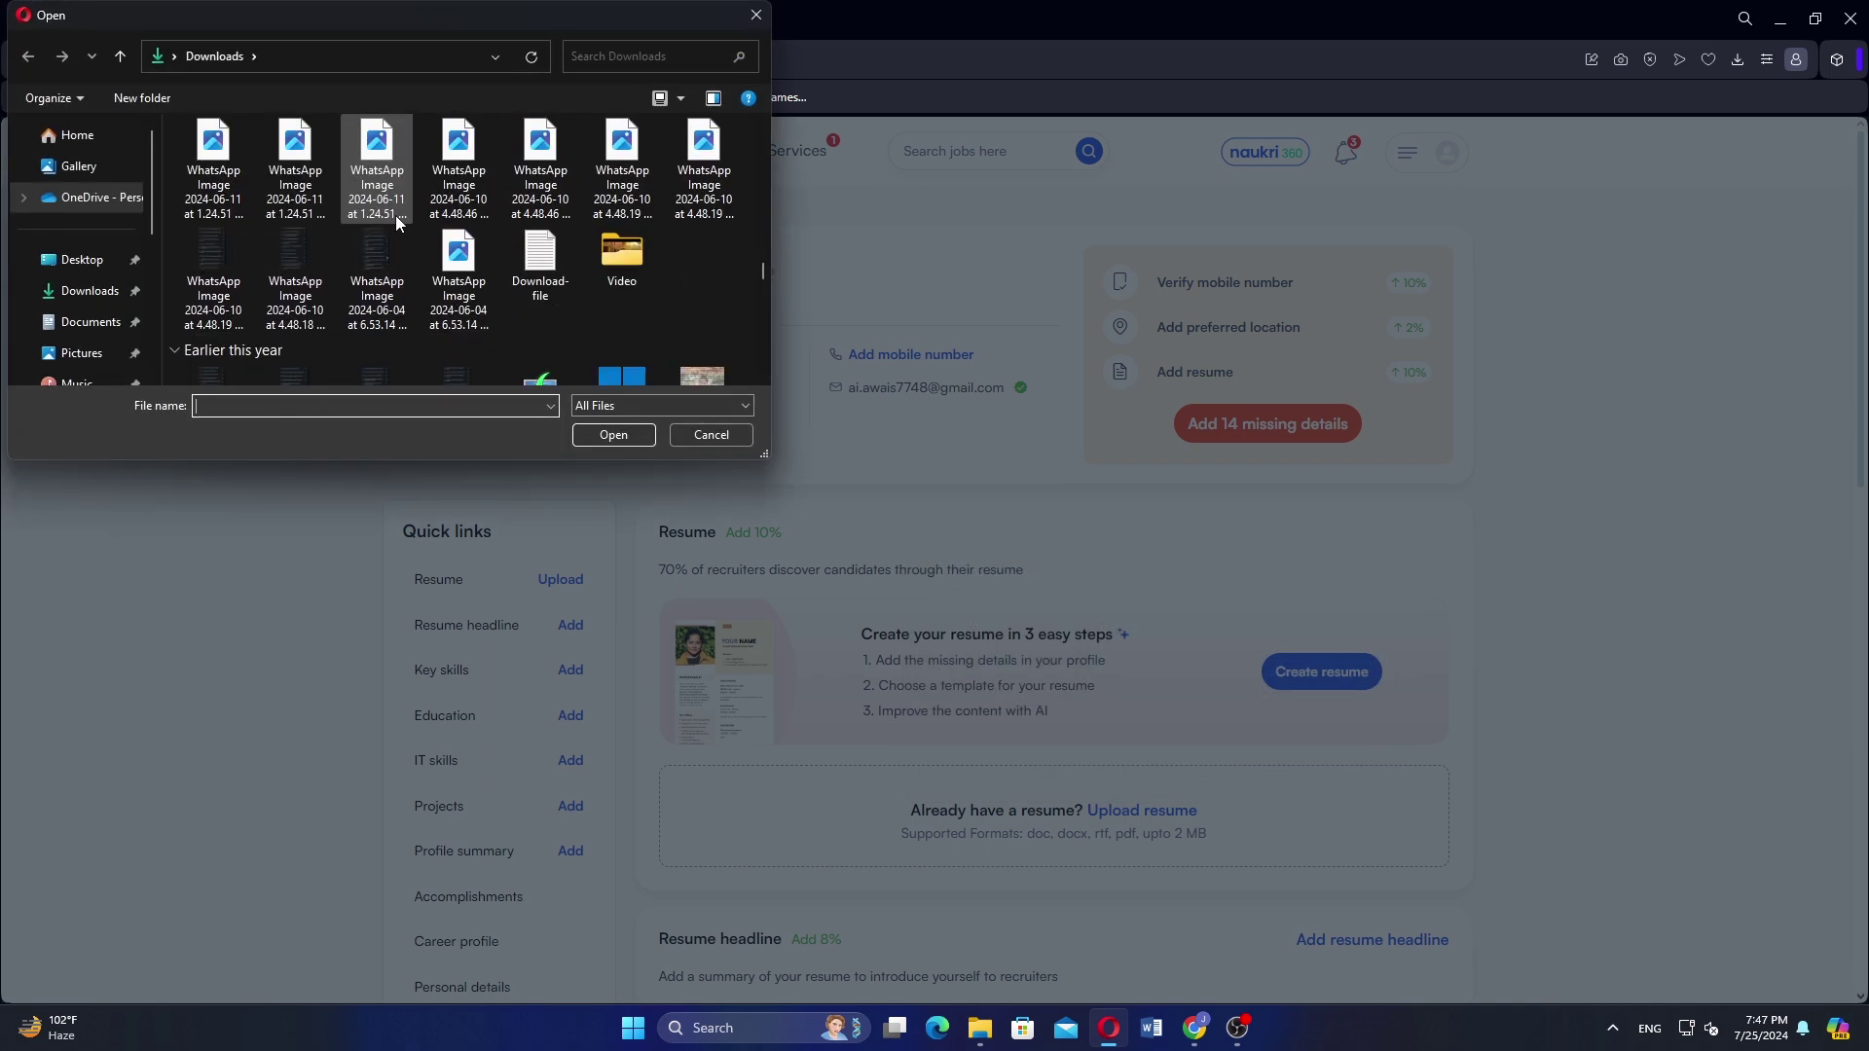
scroll(397, 219, "down", 3)
scroll(396, 219, "down", 3)
scroll(396, 219, "down", 3)
scroll(365, 263, "down", 3)
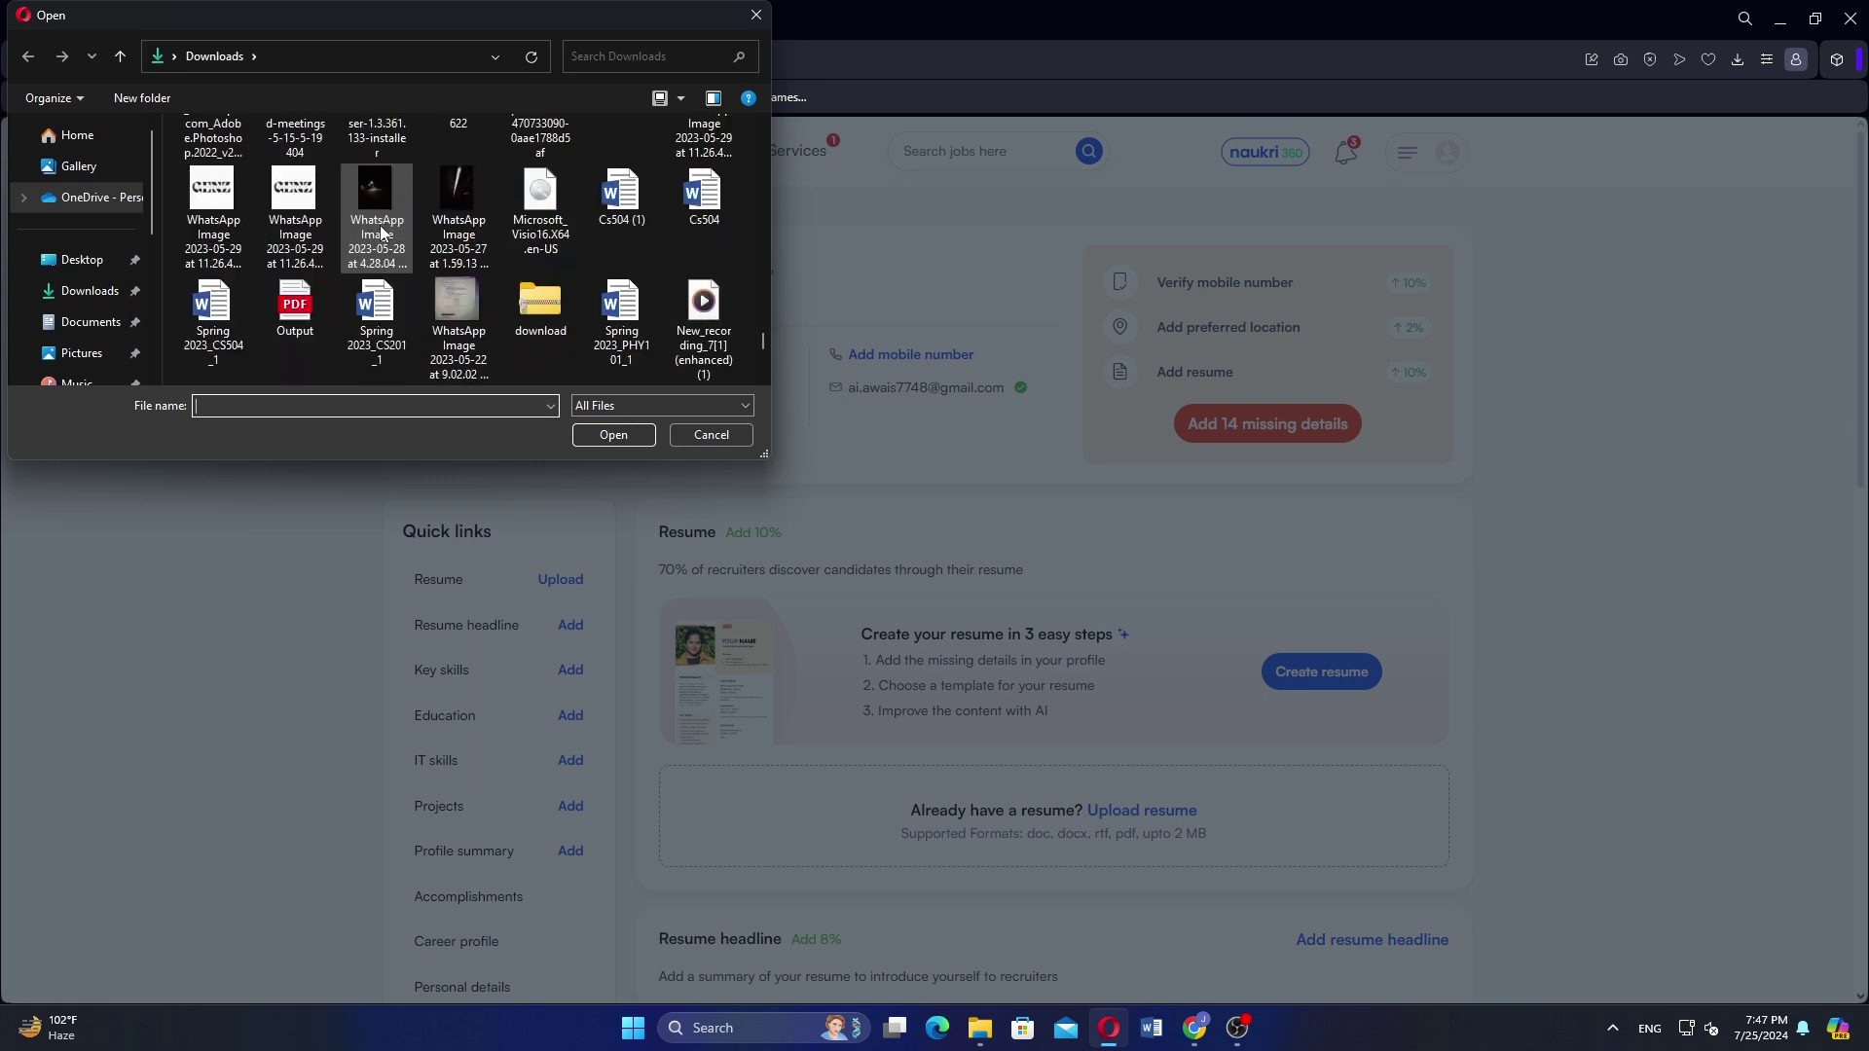
Upload Output.pdf from Downloads as the profile resume
left_click(298, 327)
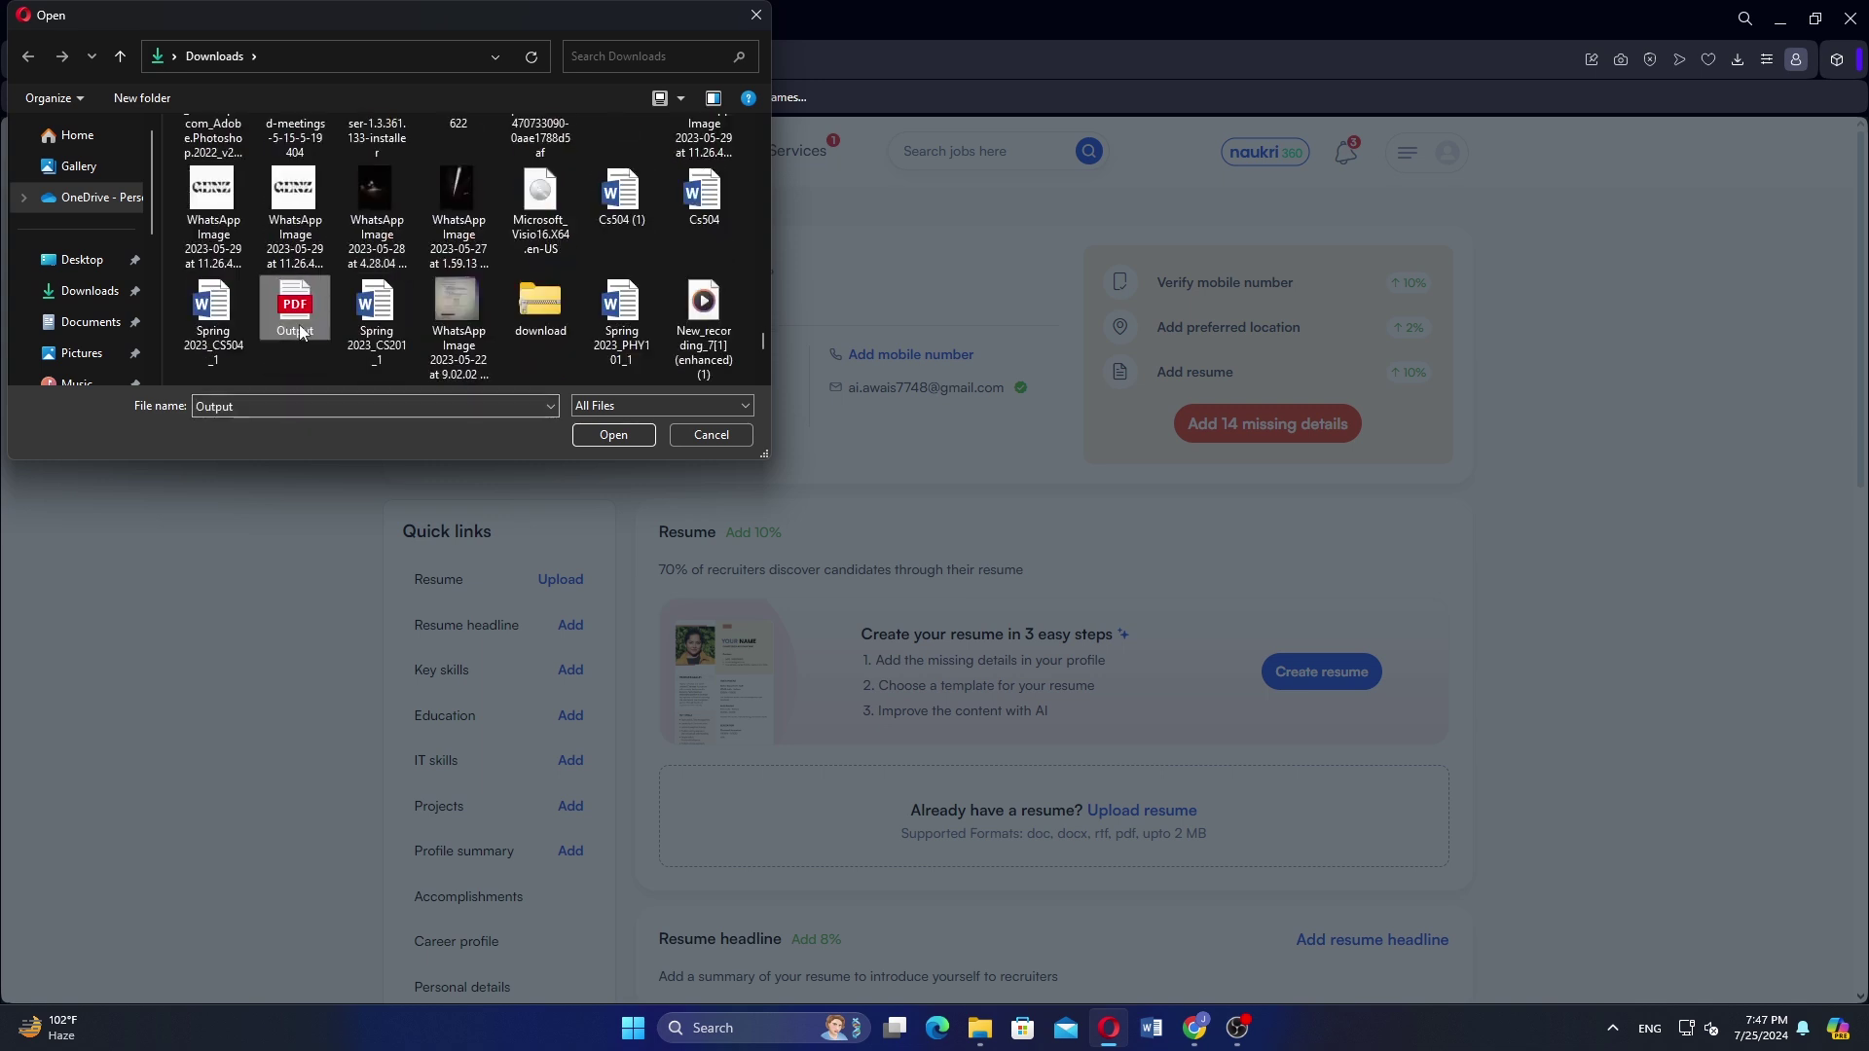
left_click(618, 434)
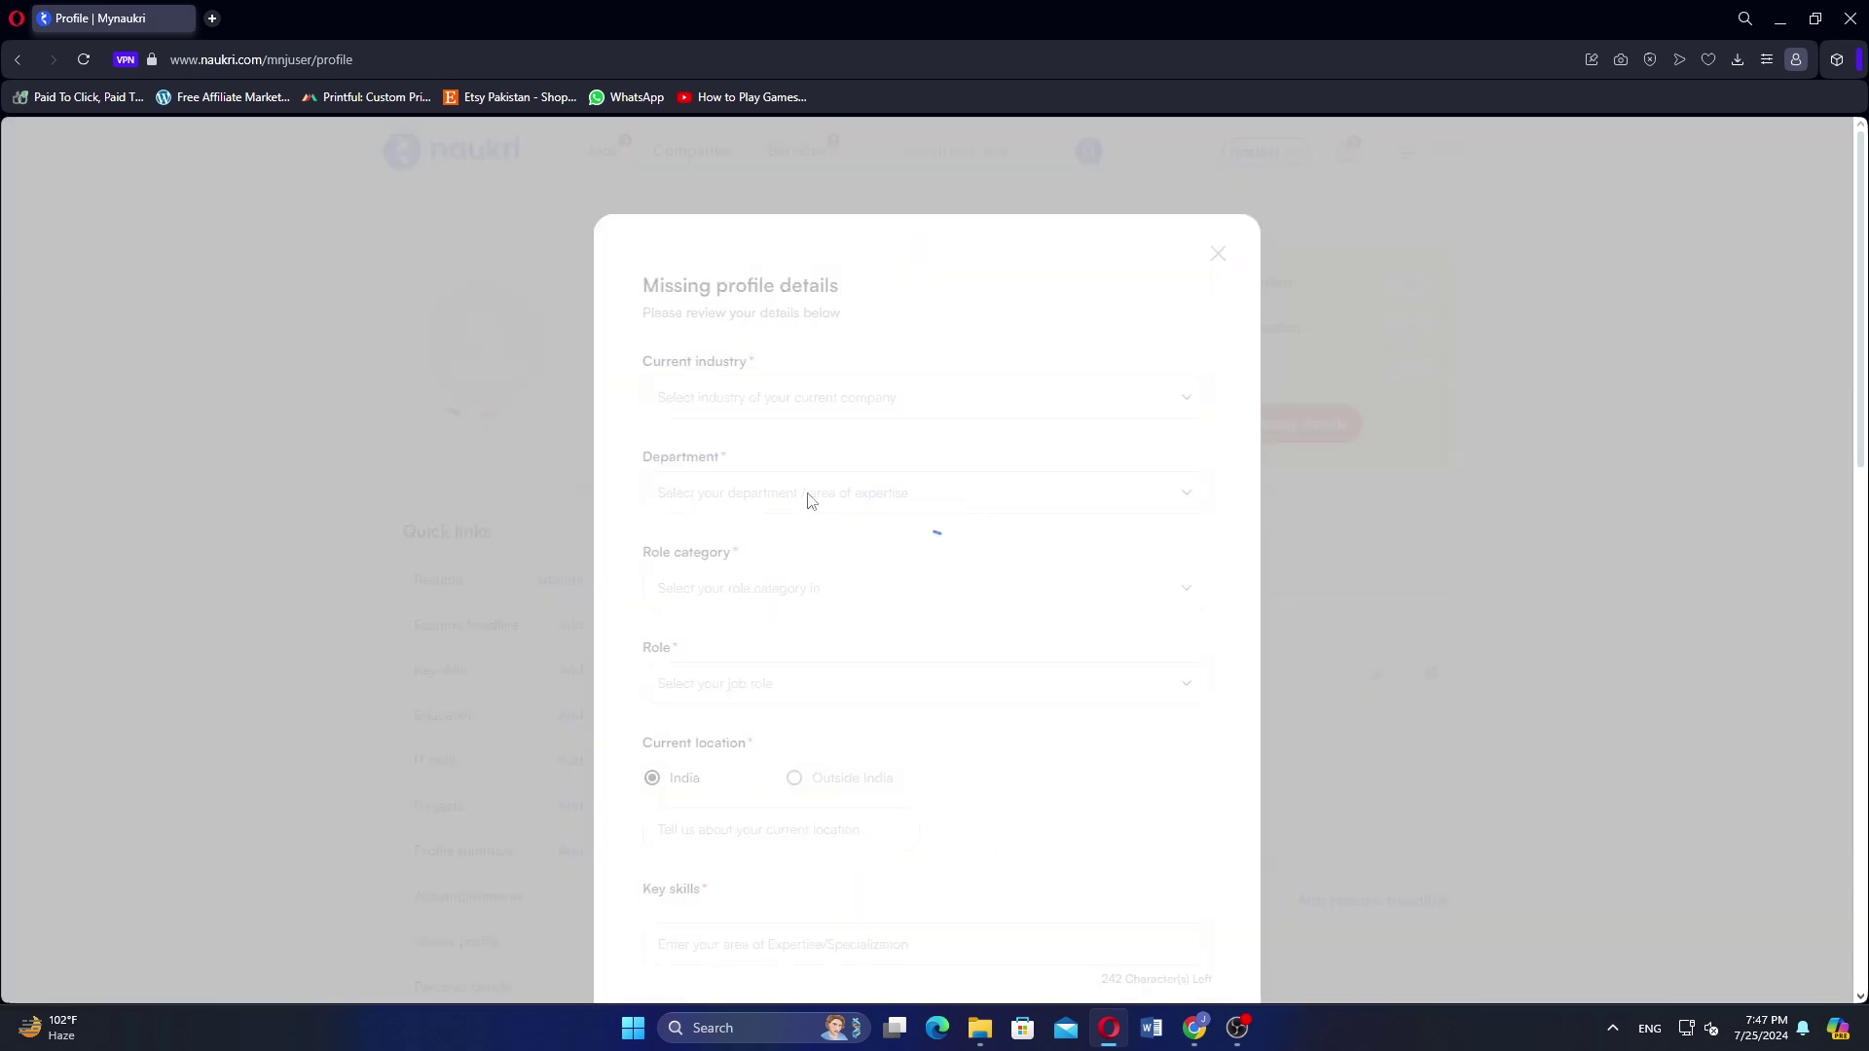
Leave the industry unchanged, set current location to New Delhi, and save the missing details
left_click(710, 400)
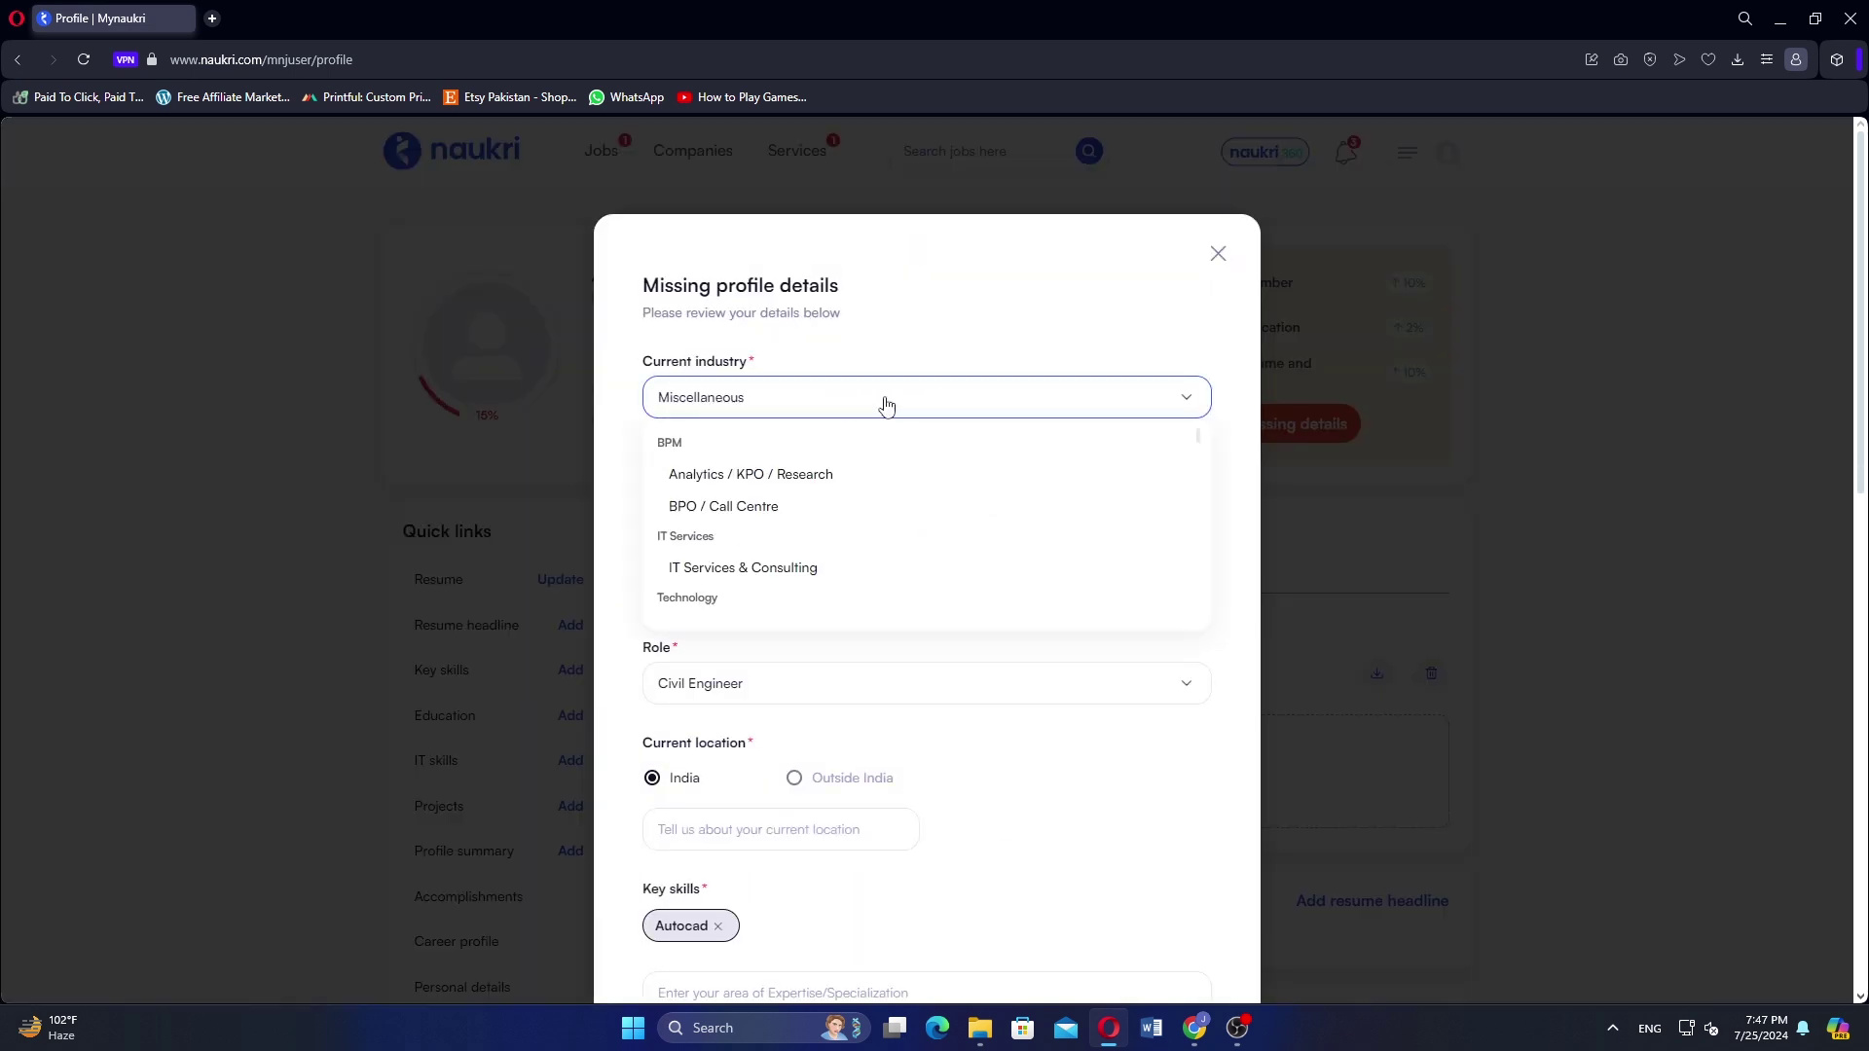
left_click(825, 284)
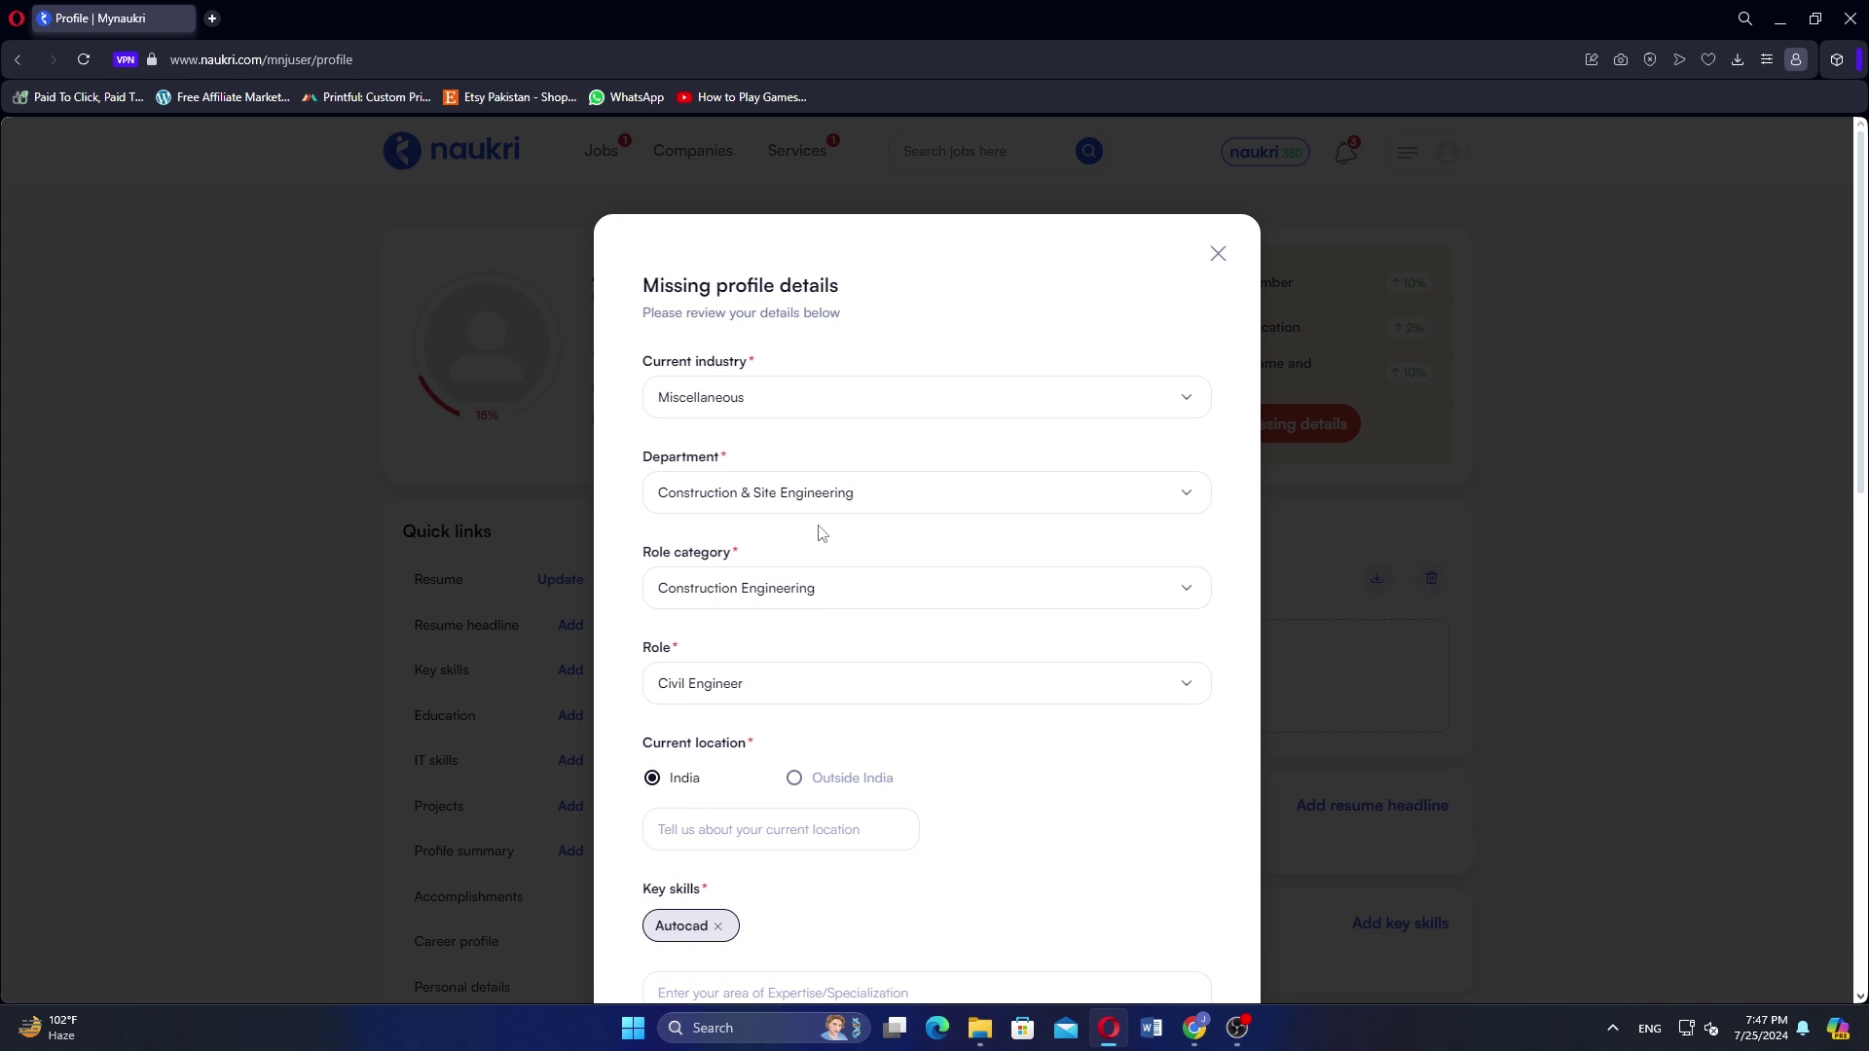
scroll(736, 638, "down", 2)
scroll(726, 717, "down", 3)
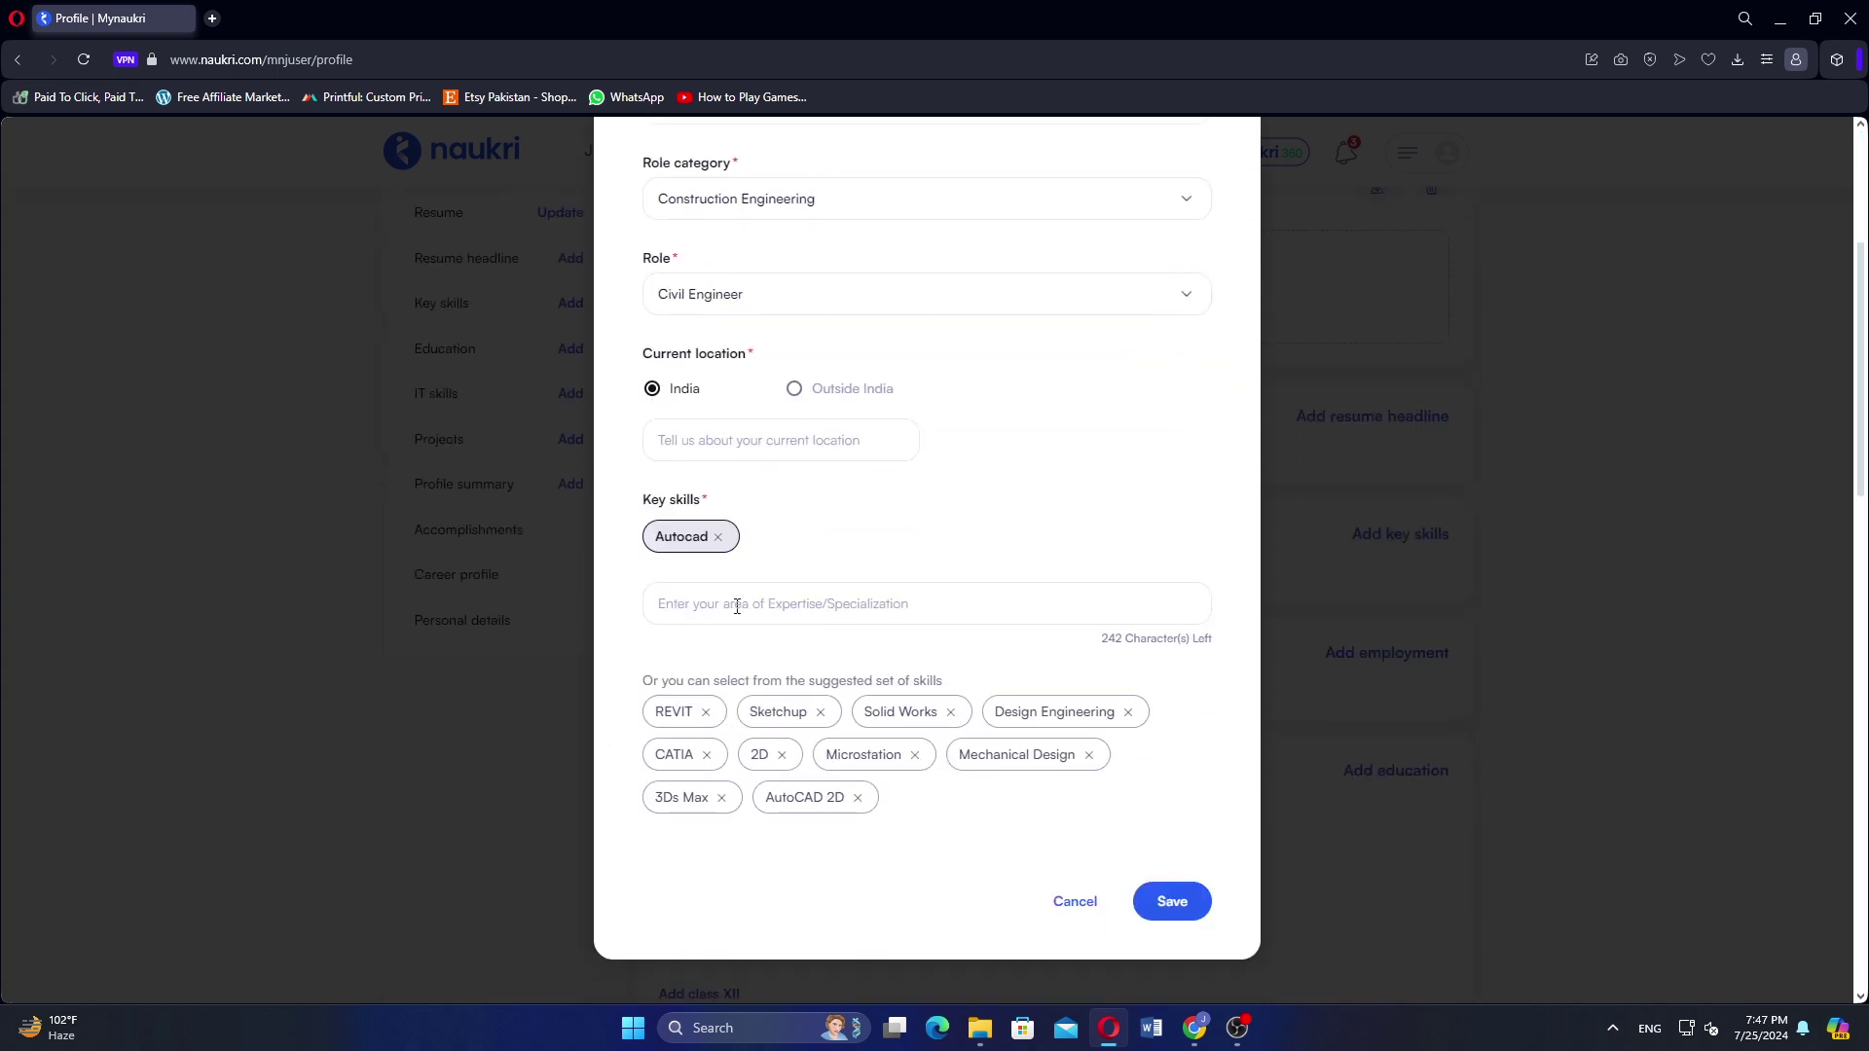
left_click(1193, 906)
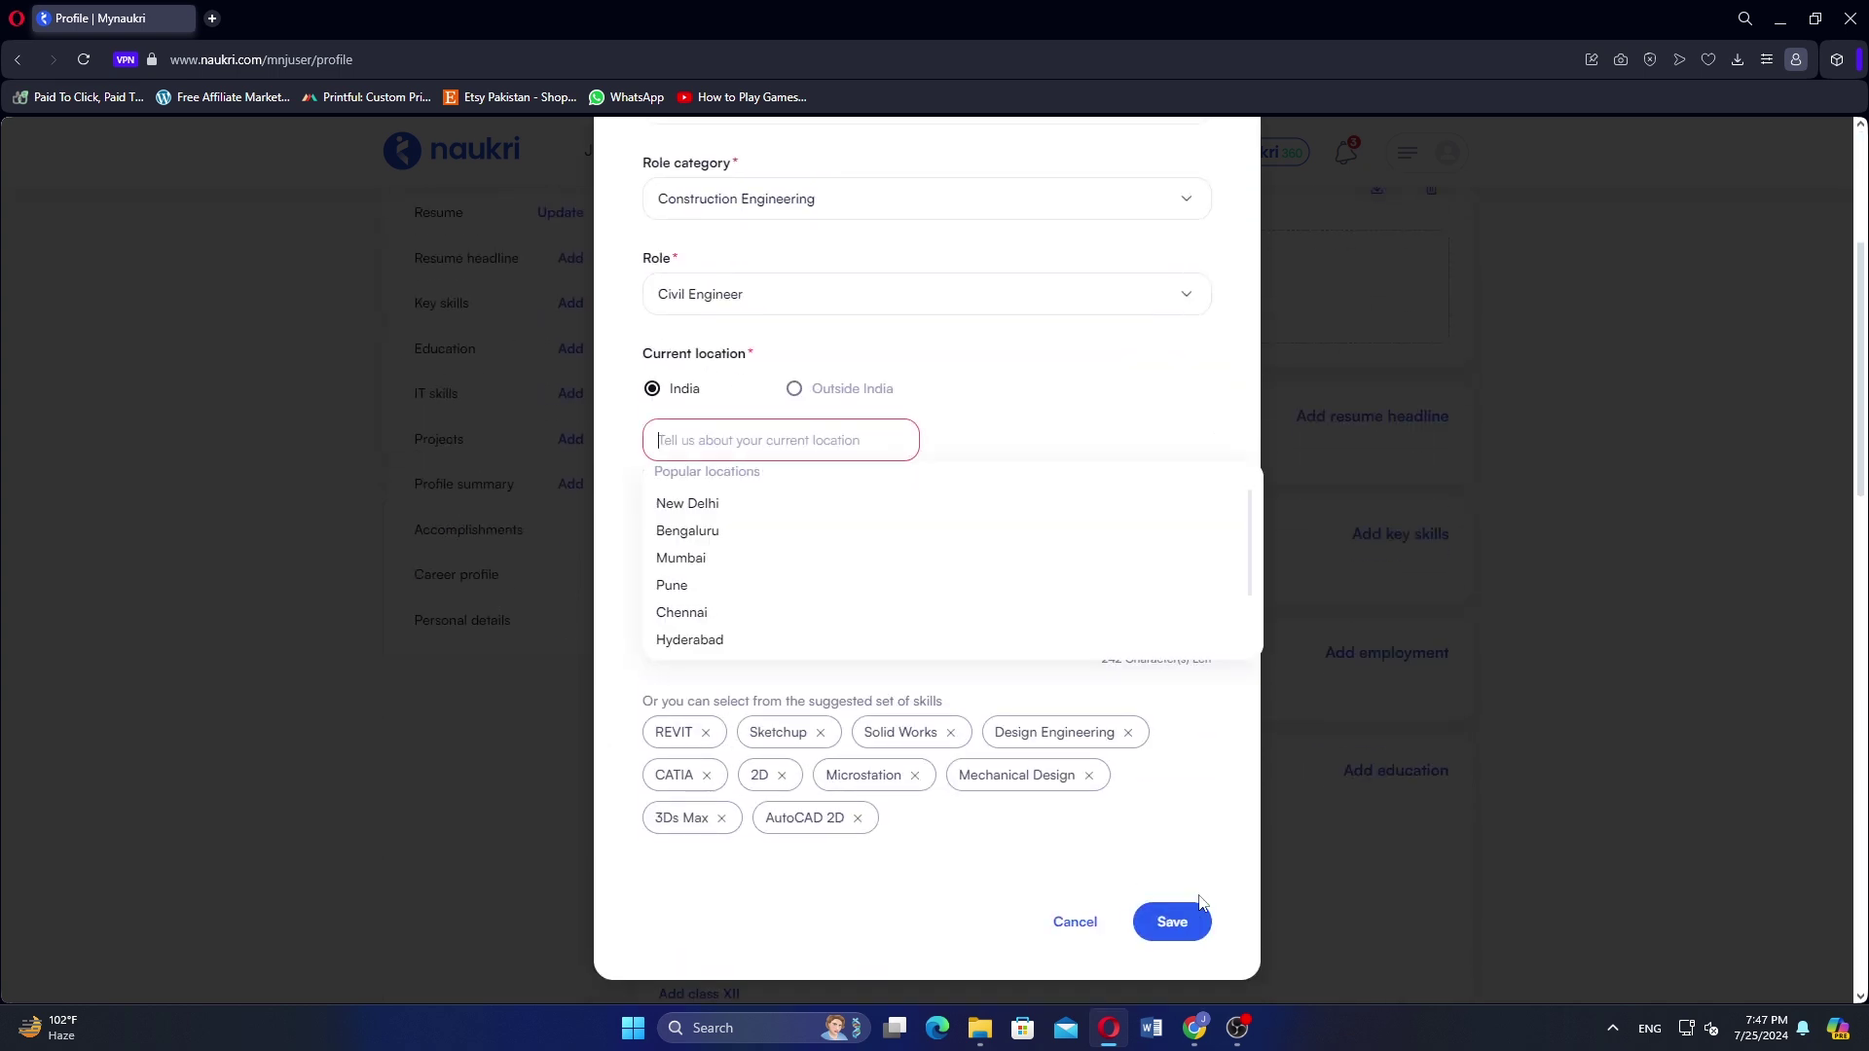
key("Down")
key("Return")
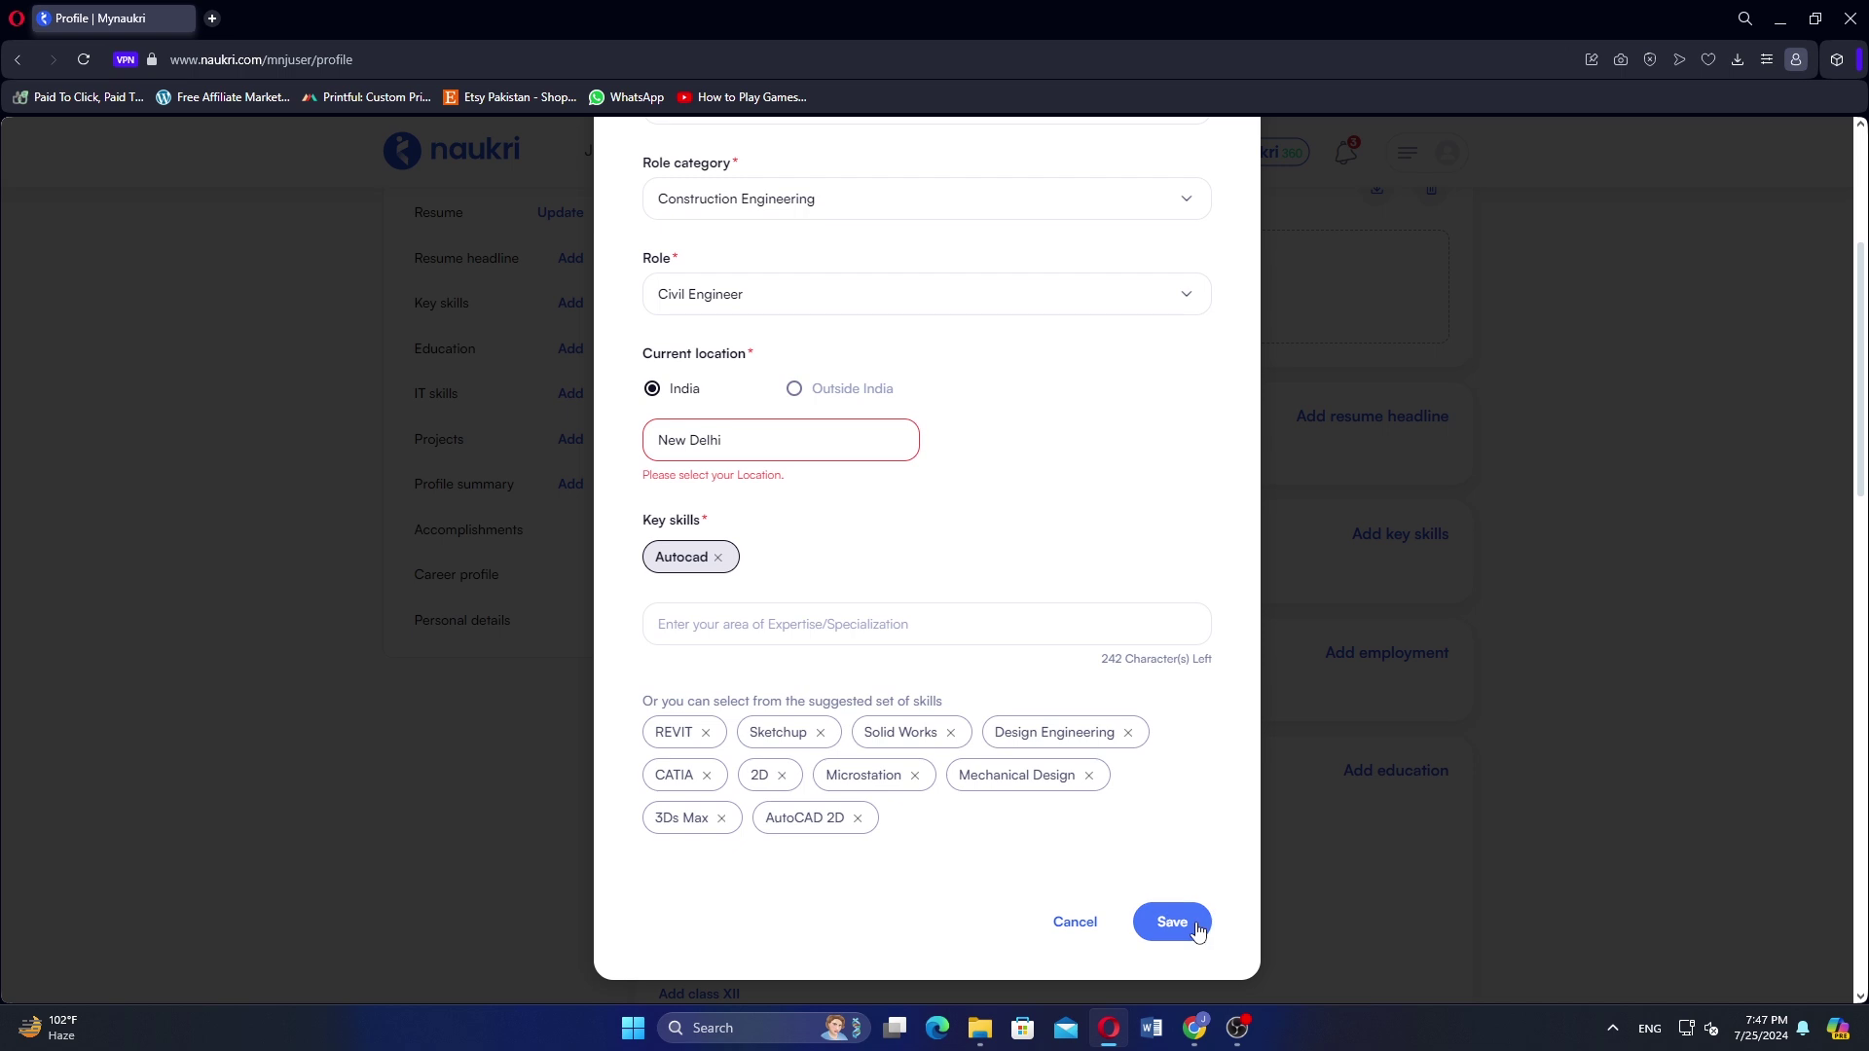
left_click(1180, 921)
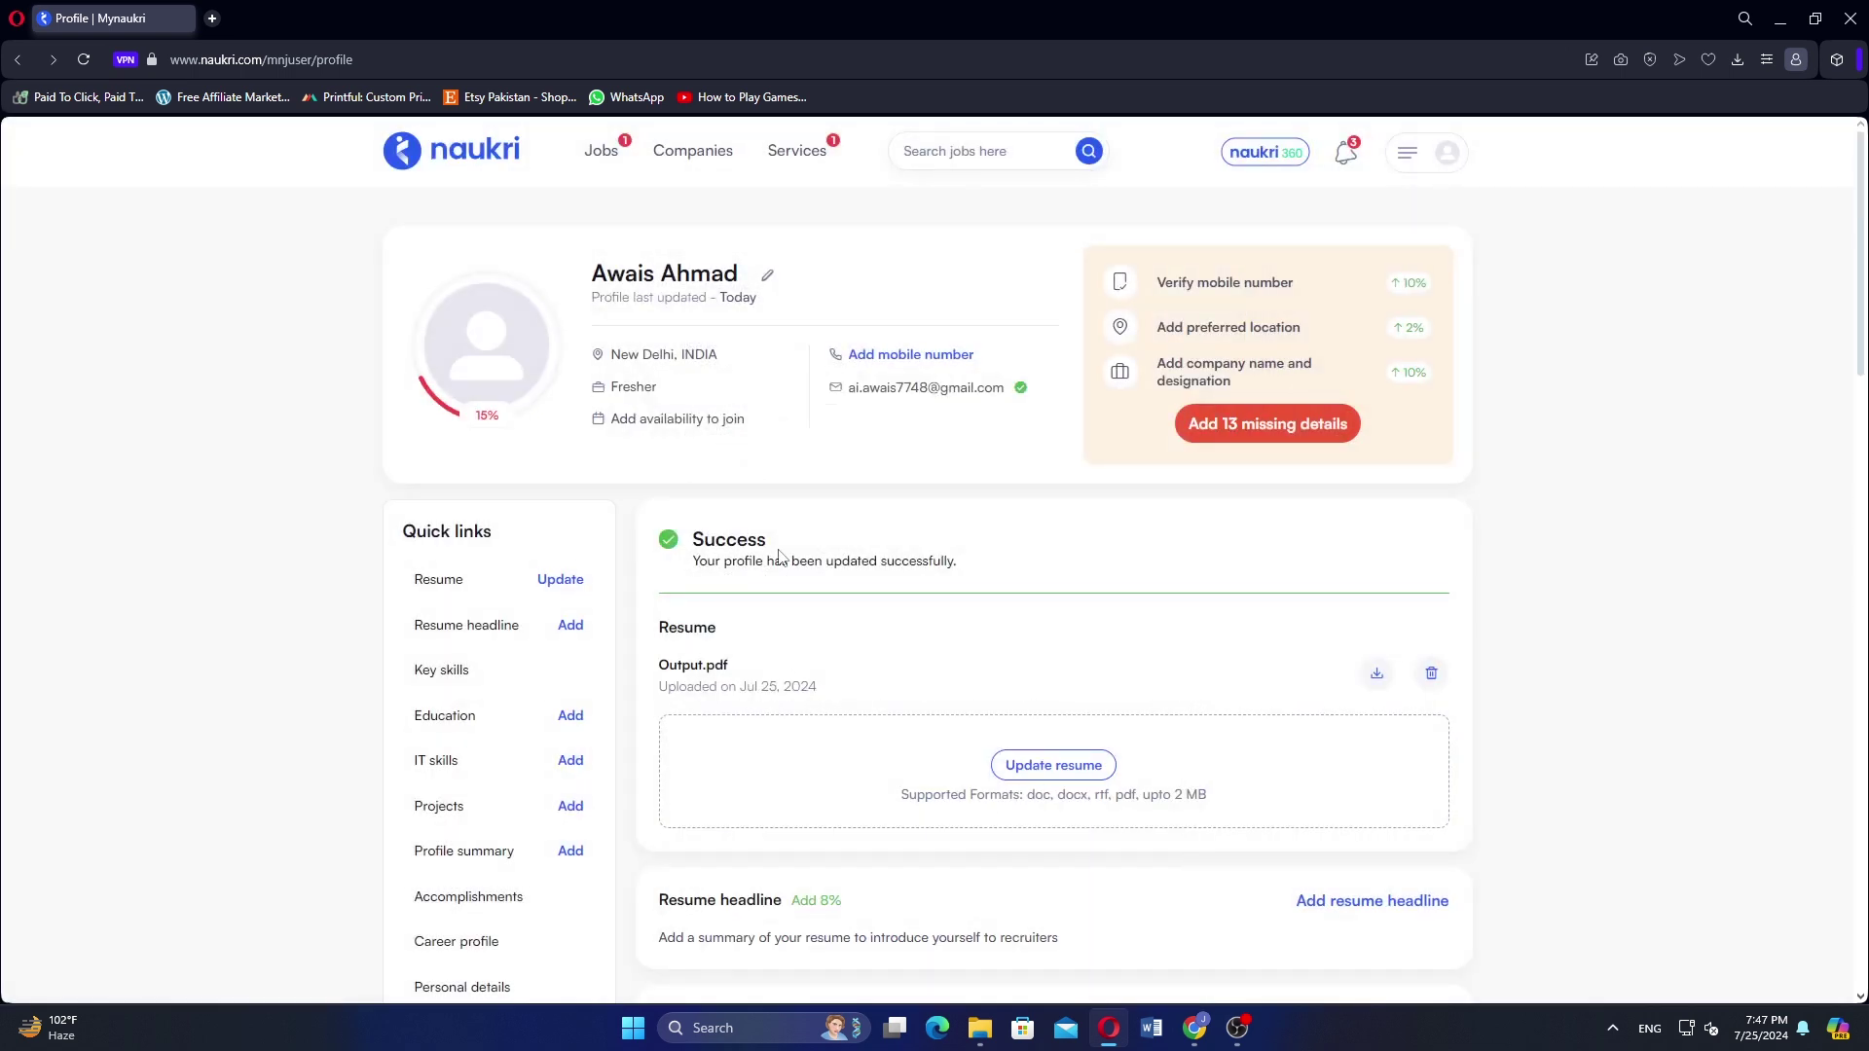
scroll(738, 530, "down", 2)
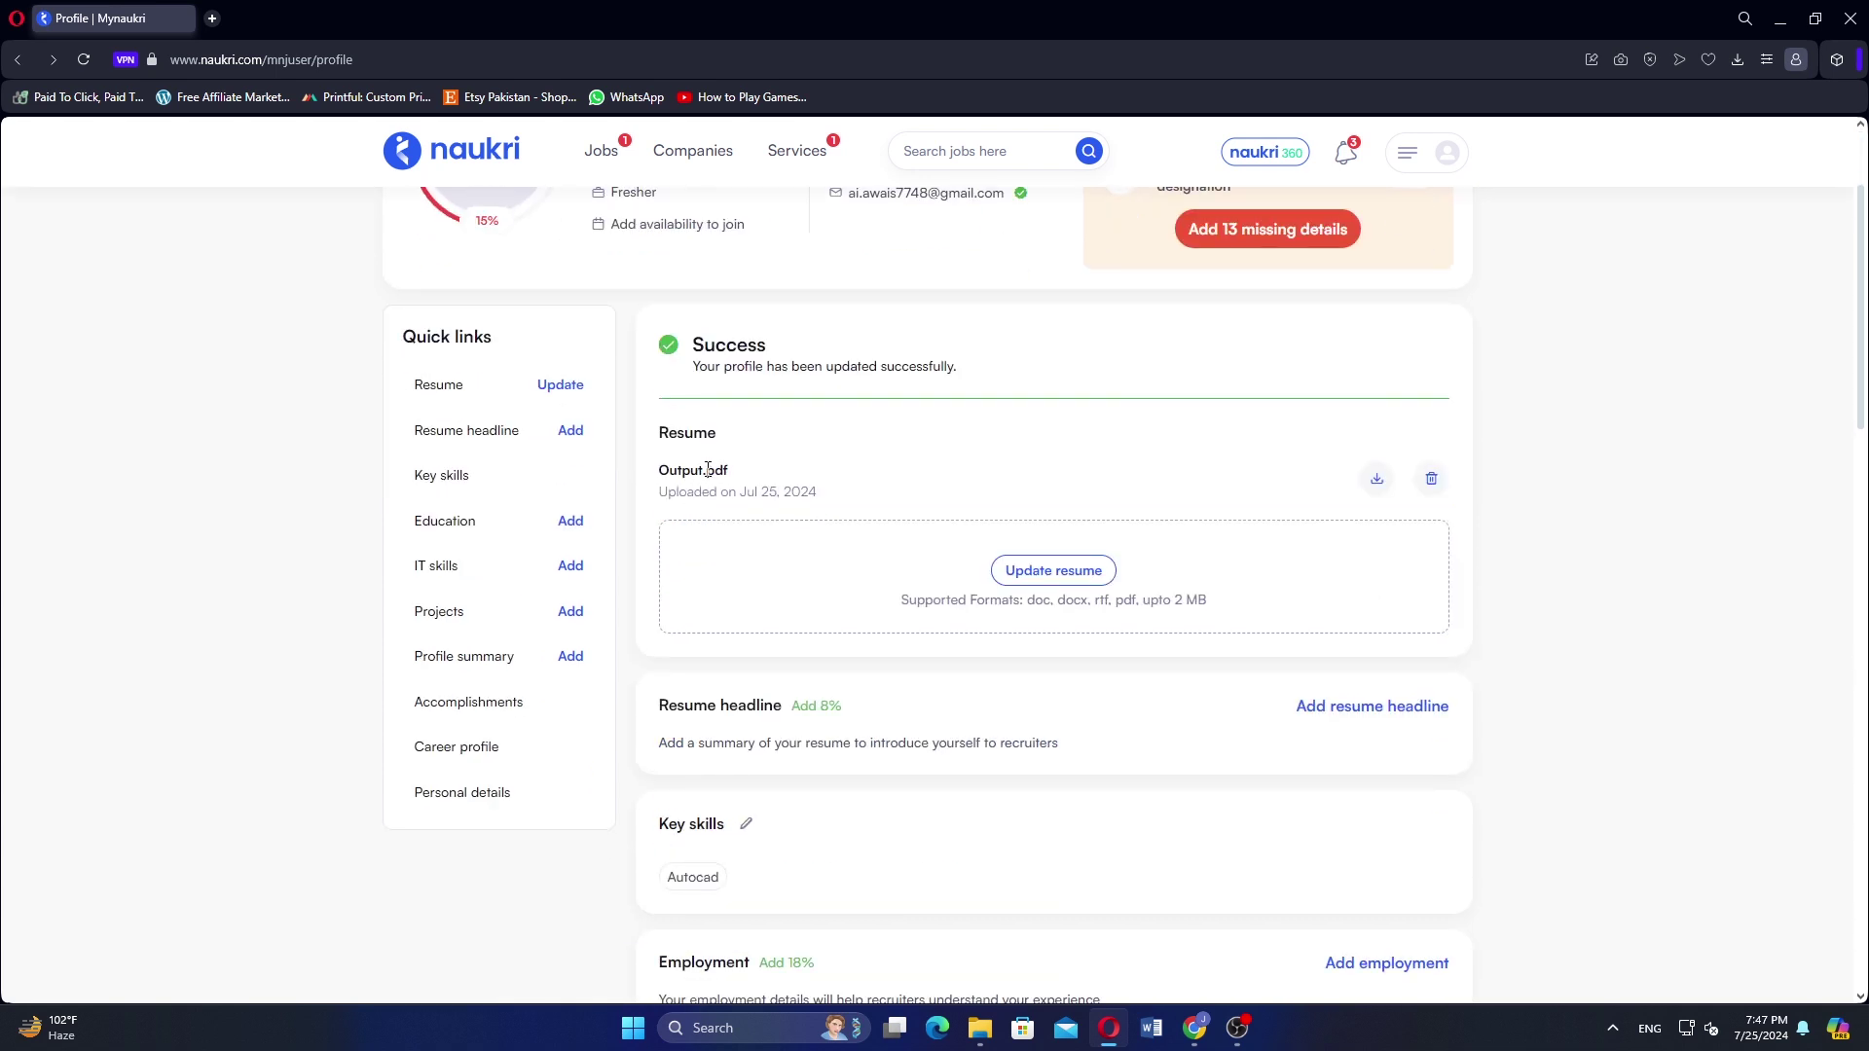
Highlight the uploaded Output.pdf file name to confirm it, then minimize the browser
left_click_drag(767, 379, 649, 375)
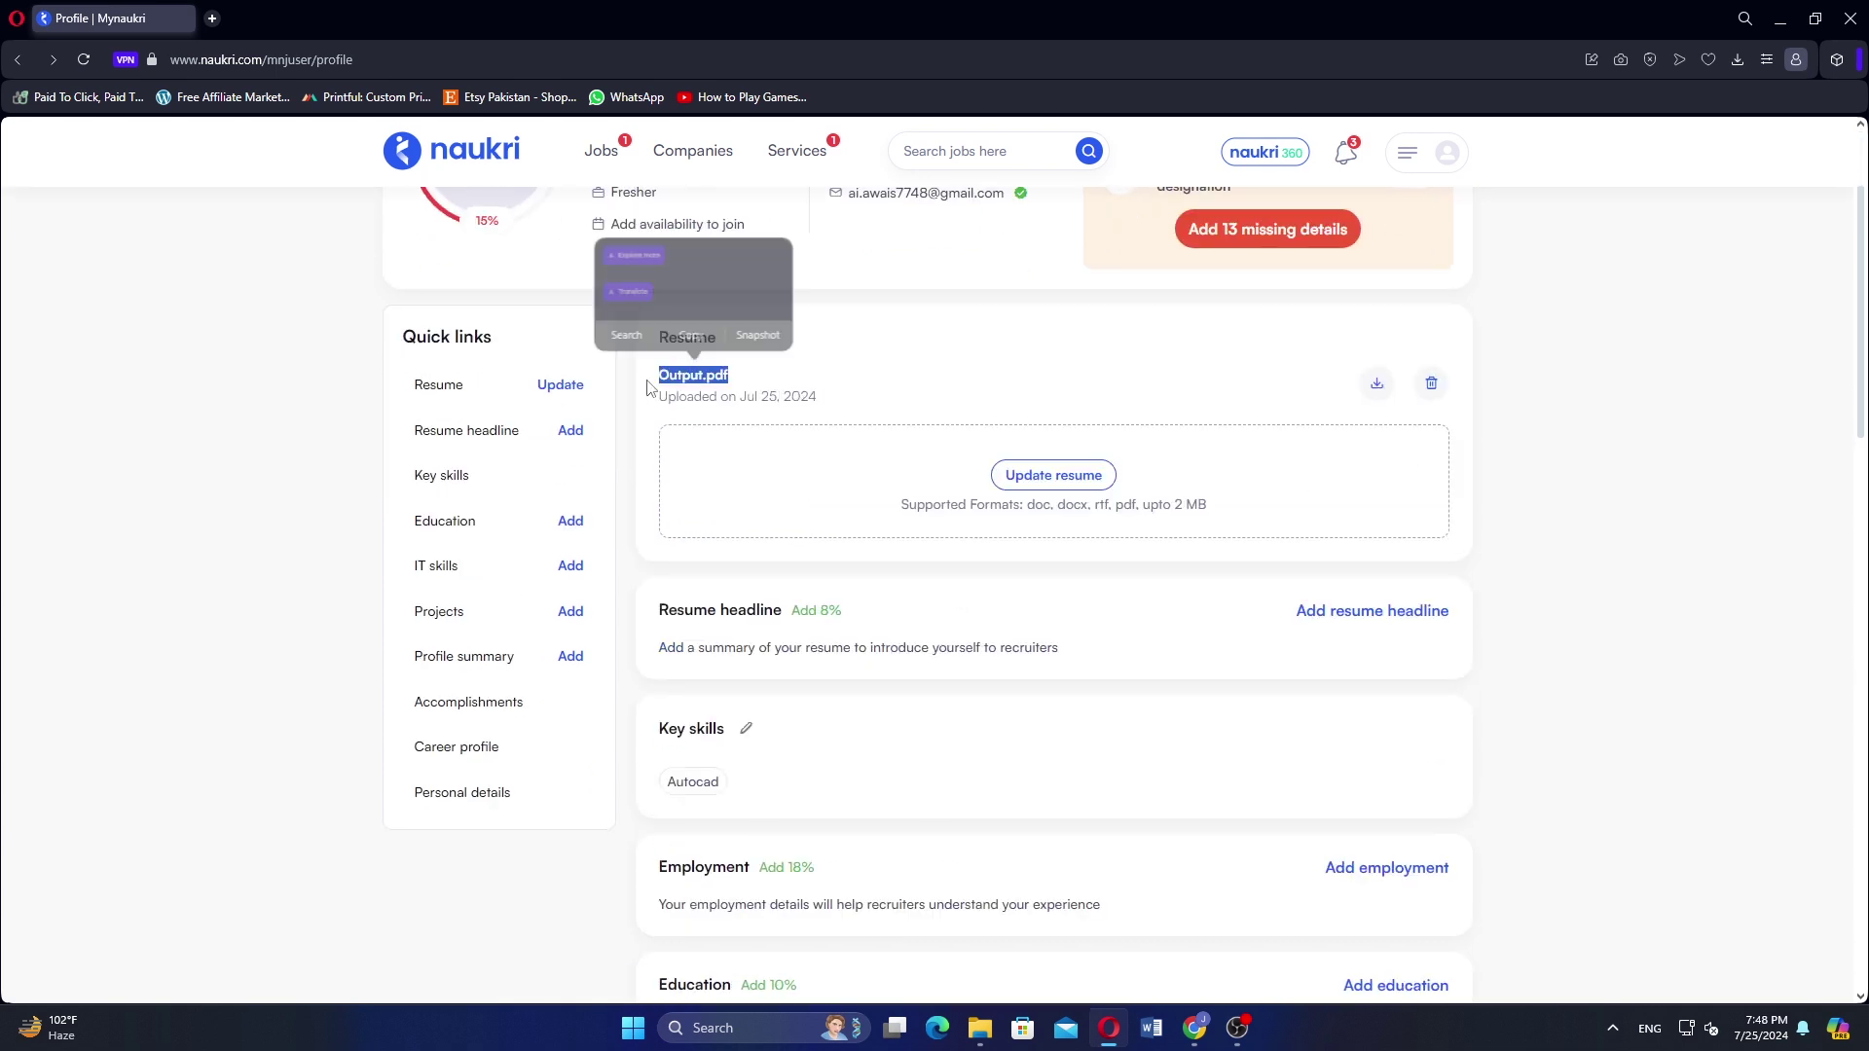
left_click(827, 321)
left_click_drag(801, 319, 652, 309)
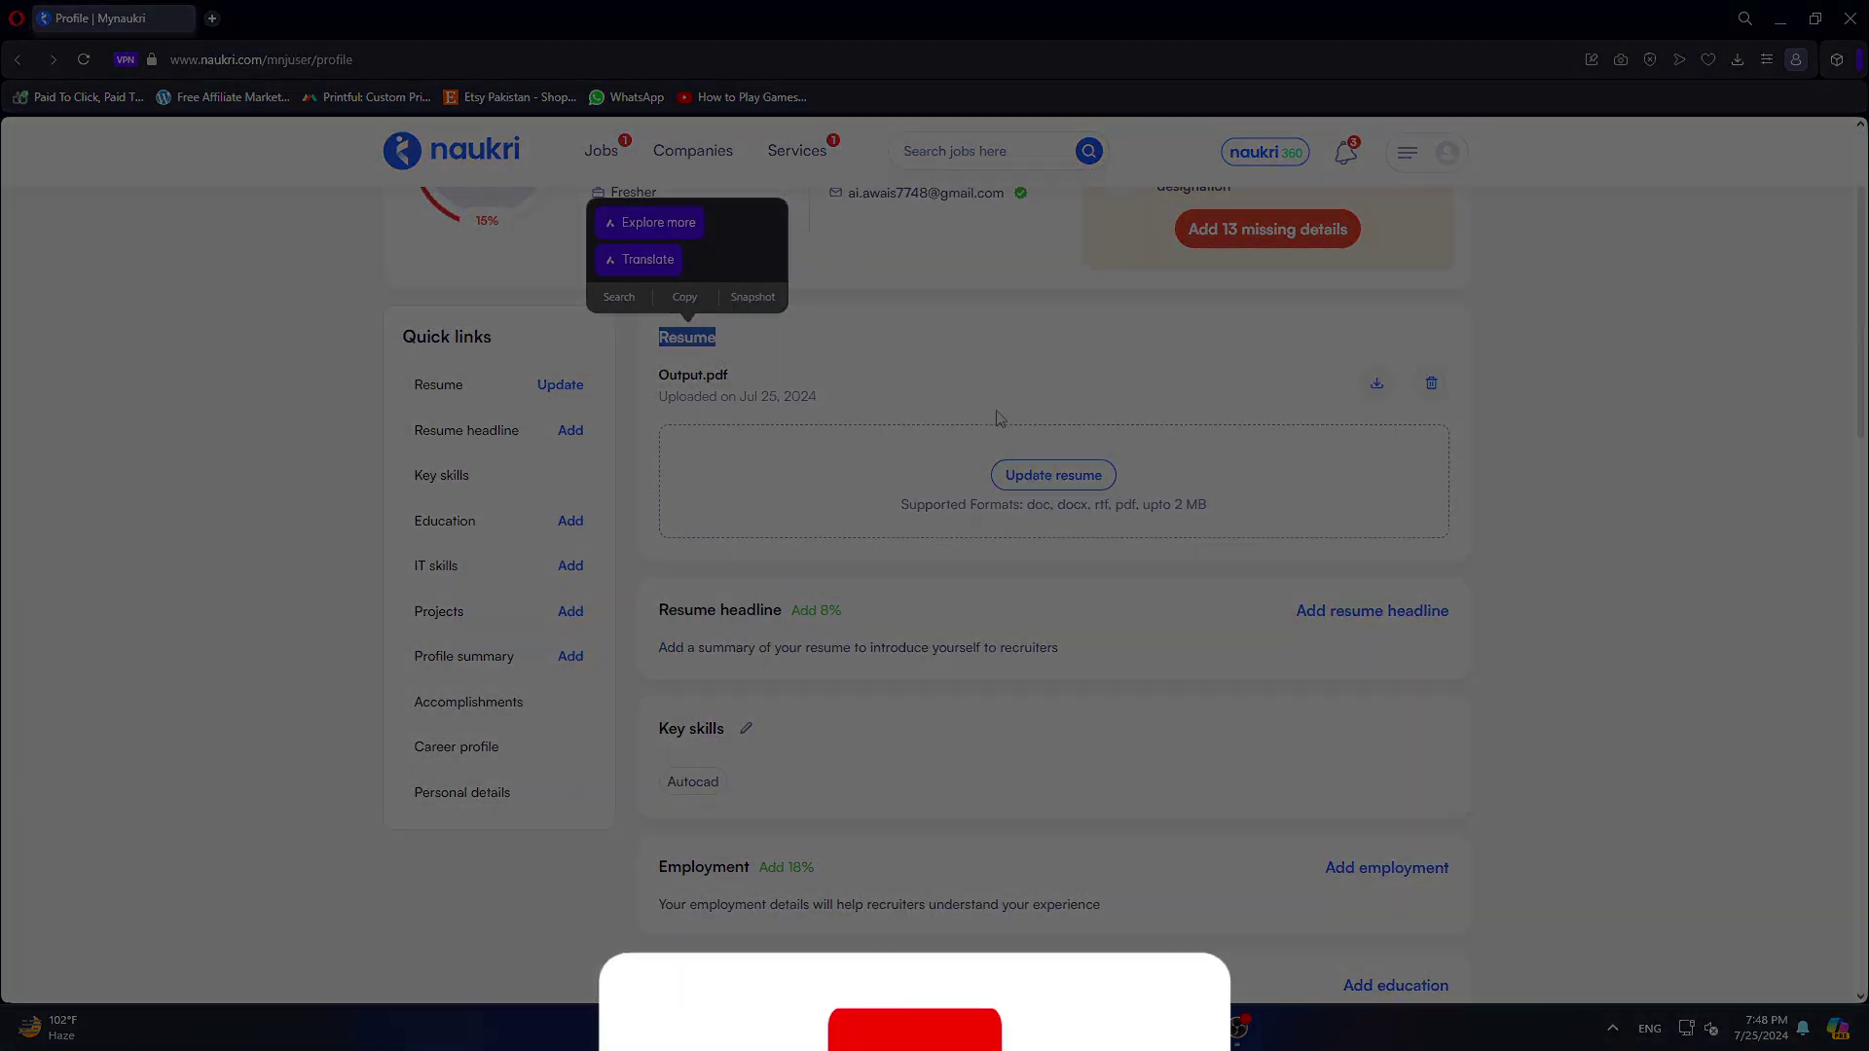
left_click(993, 418)
scroll(1110, 718, "down", 2)
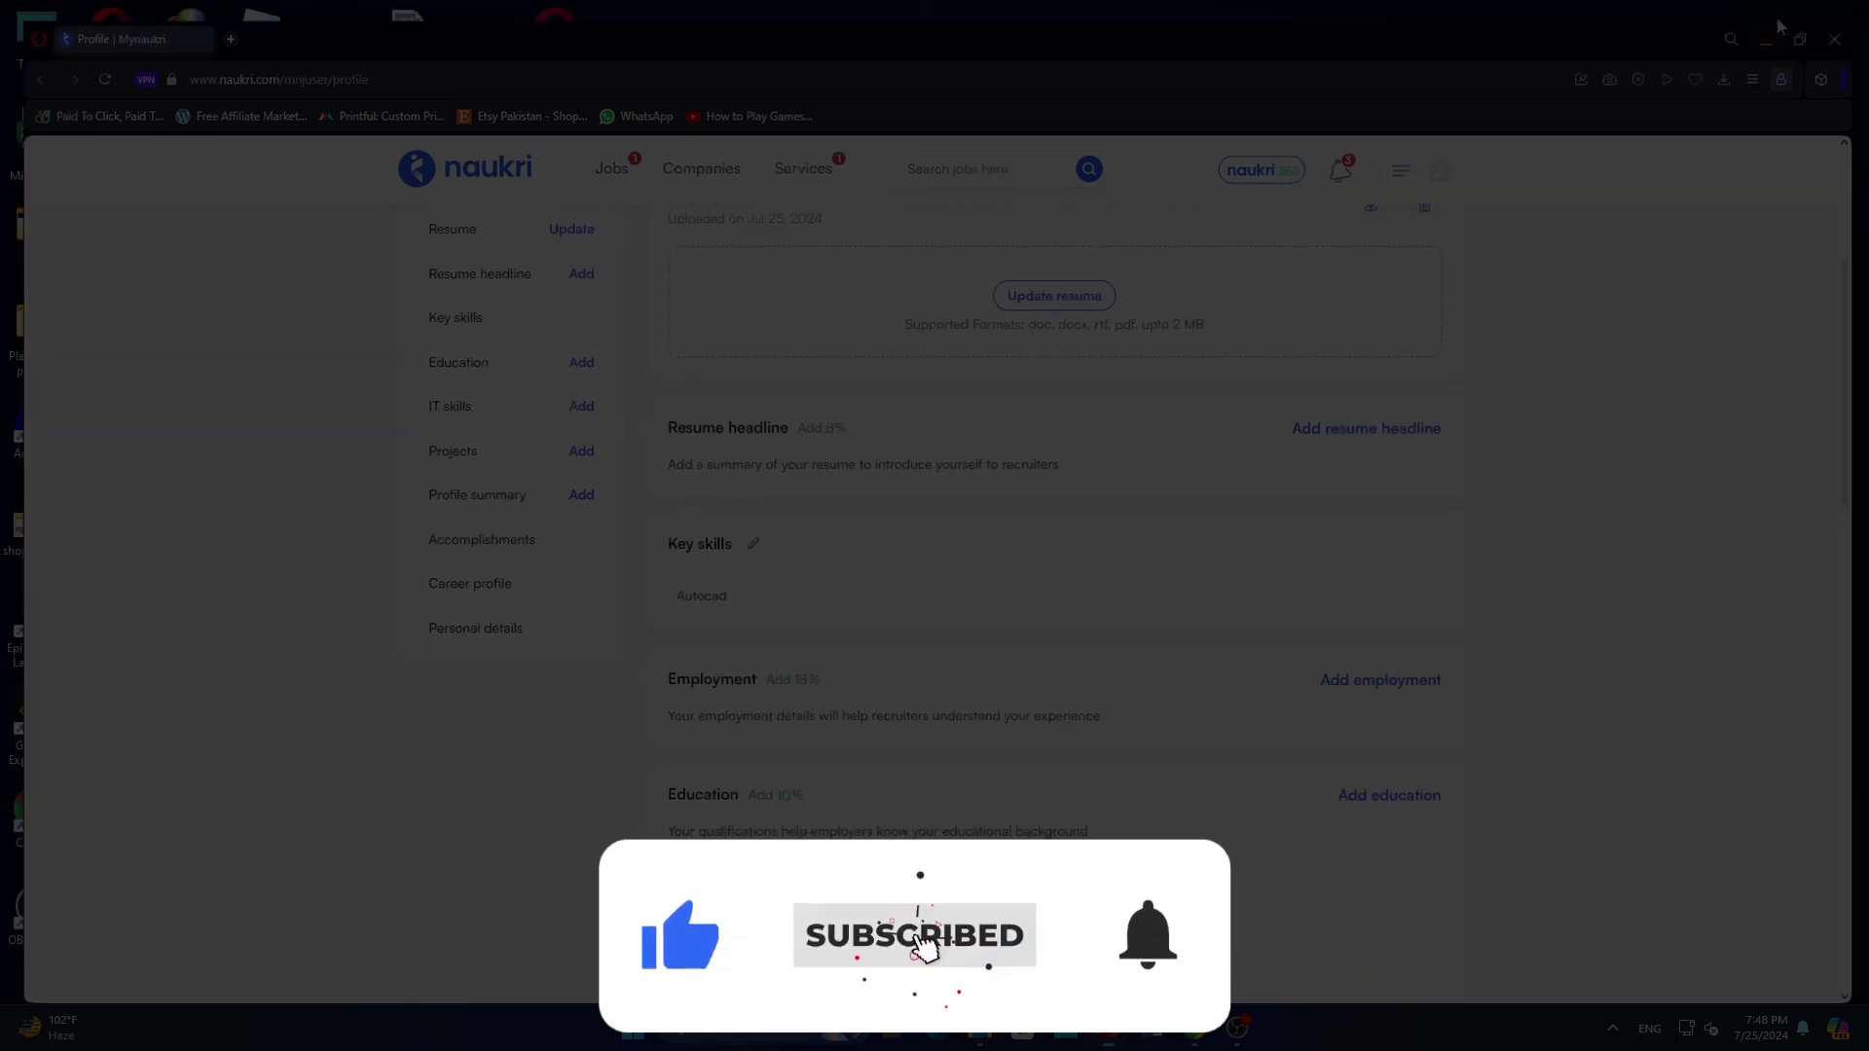
left_click(1777, 26)
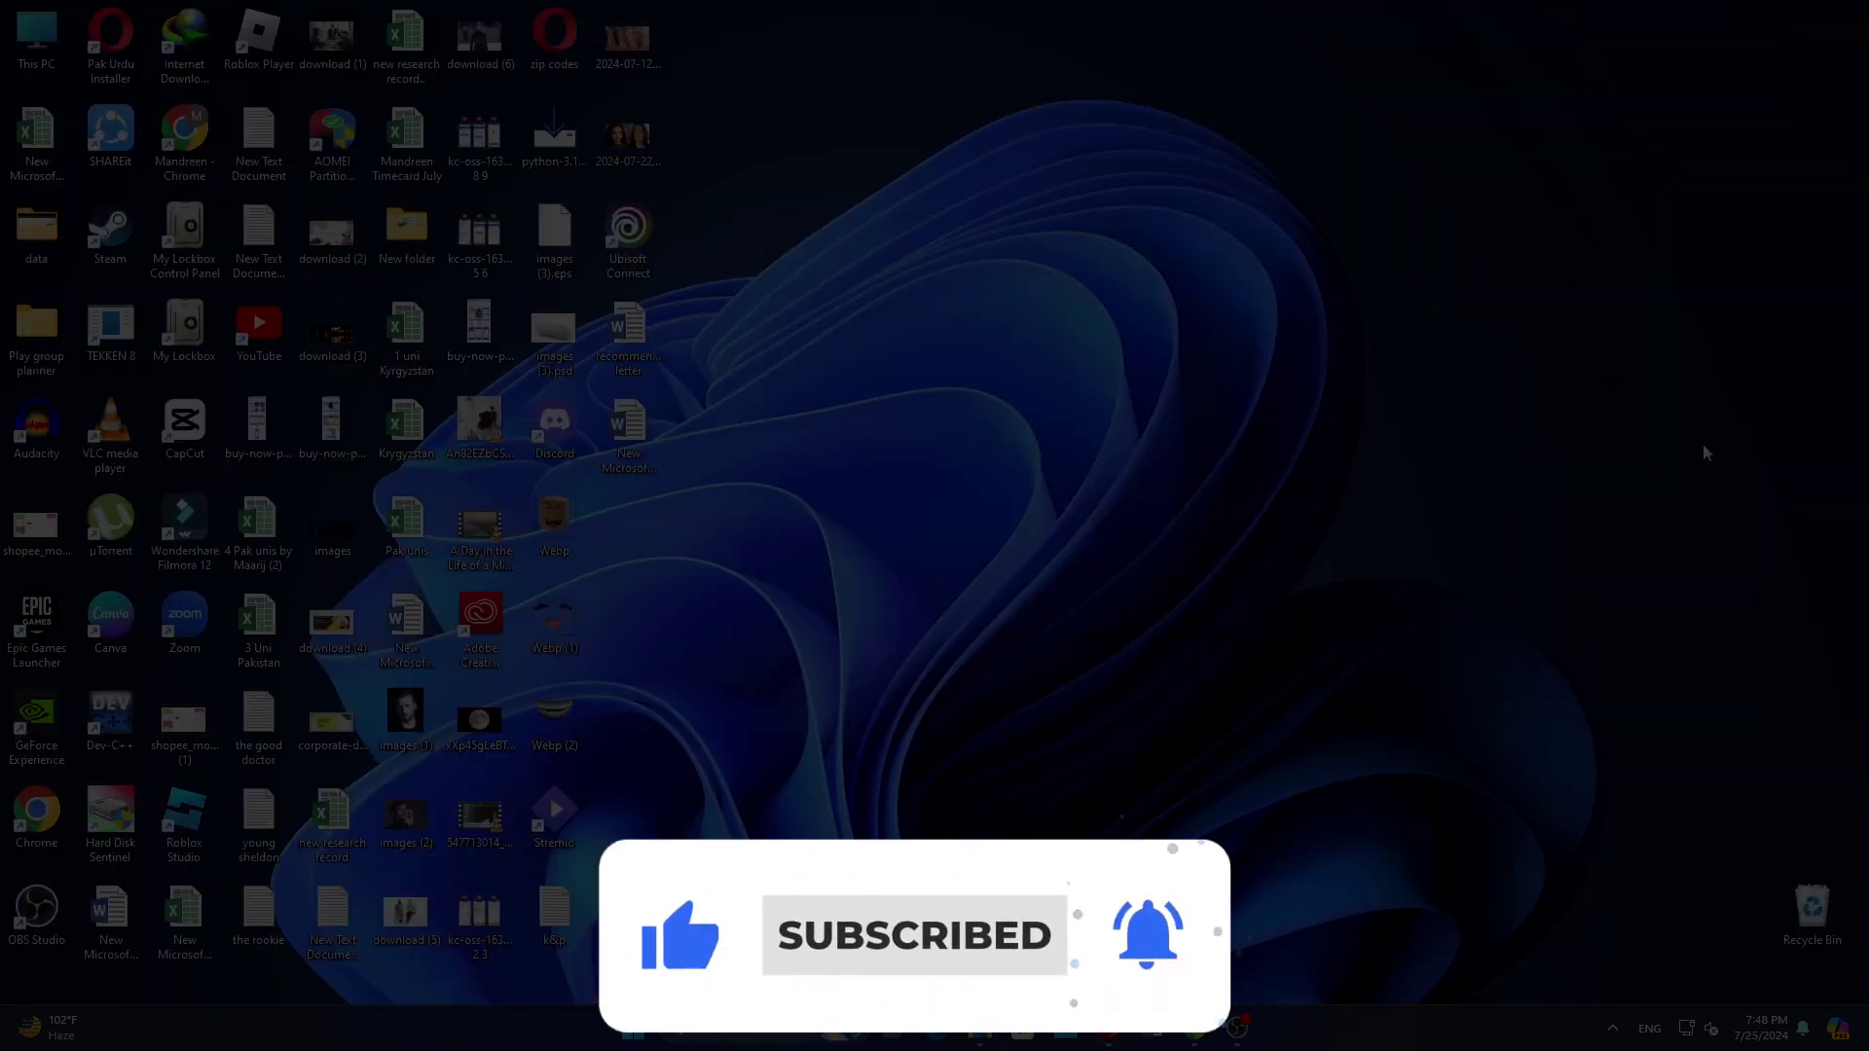